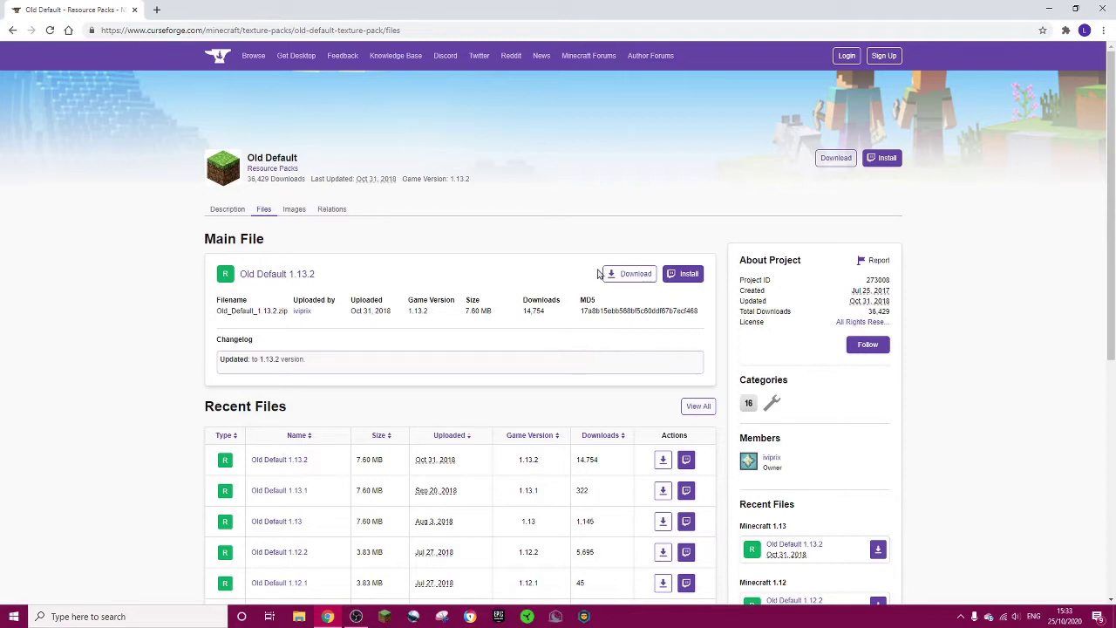
Step: Load the Minecraft resource packs listing, then return to the Old Default files page
{"action": "left_click_drag", "start_coordinate": [418, 36], "coordinate": [293, 26]}
{"action": "key", "text": "BackSpace"}
{"action": "key", "text": "Return"}
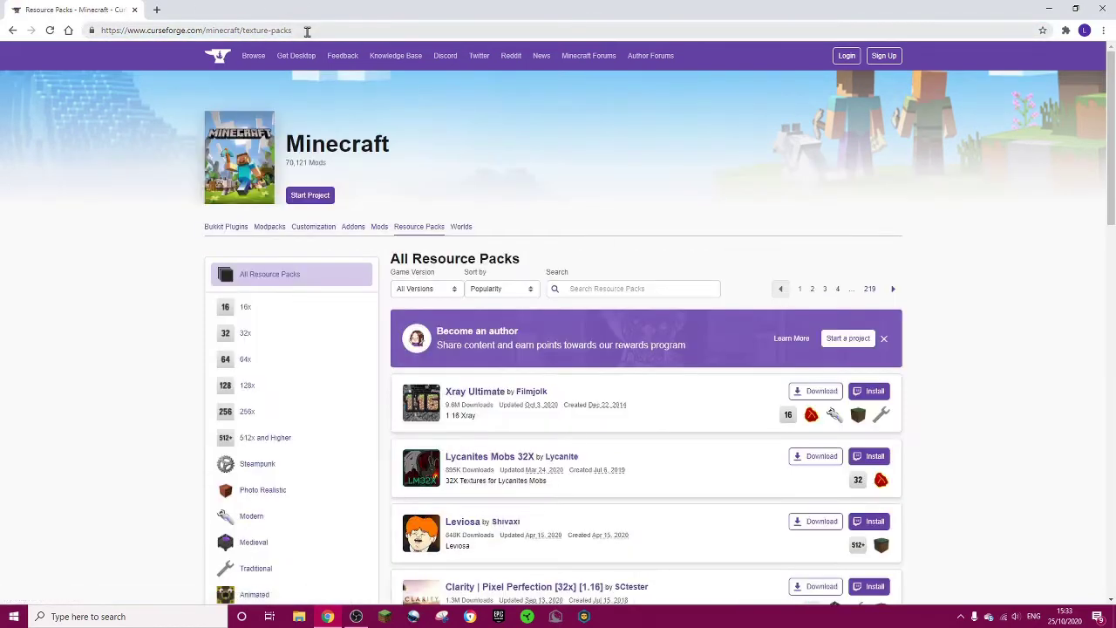
{"action": "key", "text": "alt+Left"}
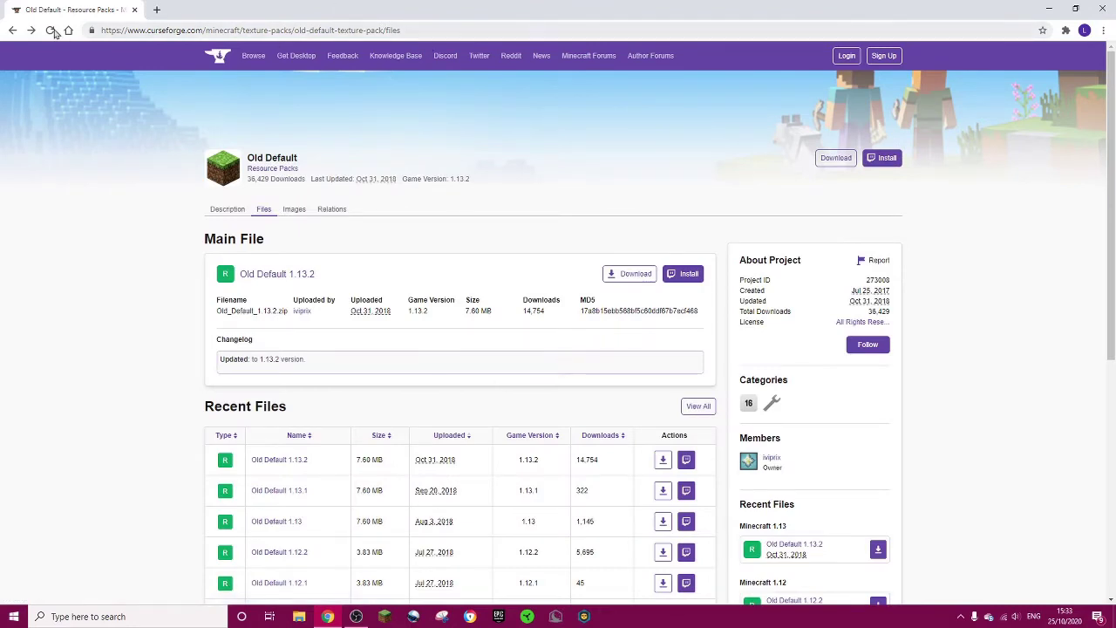
Step: Download the Old Default 1.8.9 pack and go back to the files list
{"action": "scroll", "coordinate": [428, 250], "scroll_direction": "down", "scroll_amount": 5}
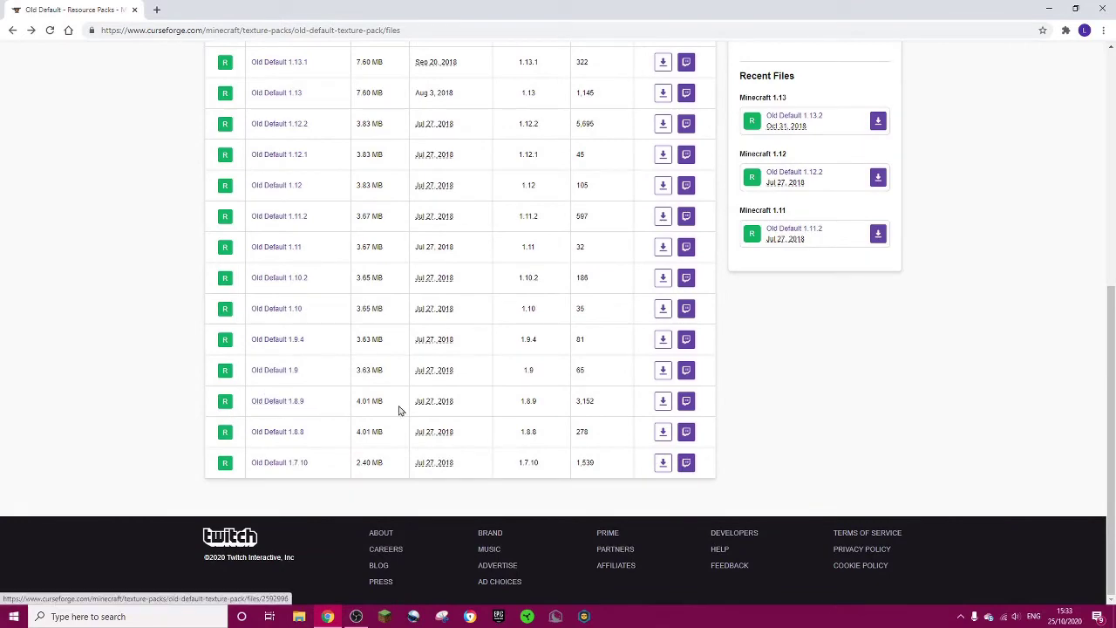
{"action": "scroll", "coordinate": [464, 395], "scroll_direction": "up", "scroll_amount": 3}
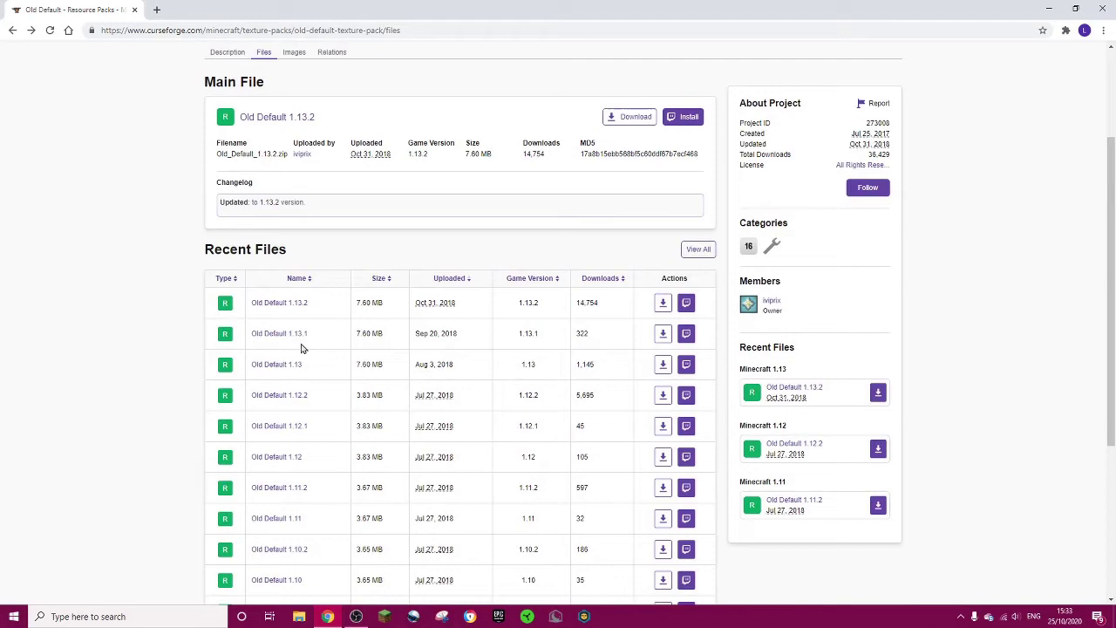
{"action": "scroll", "coordinate": [427, 350], "scroll_direction": "down", "scroll_amount": 2}
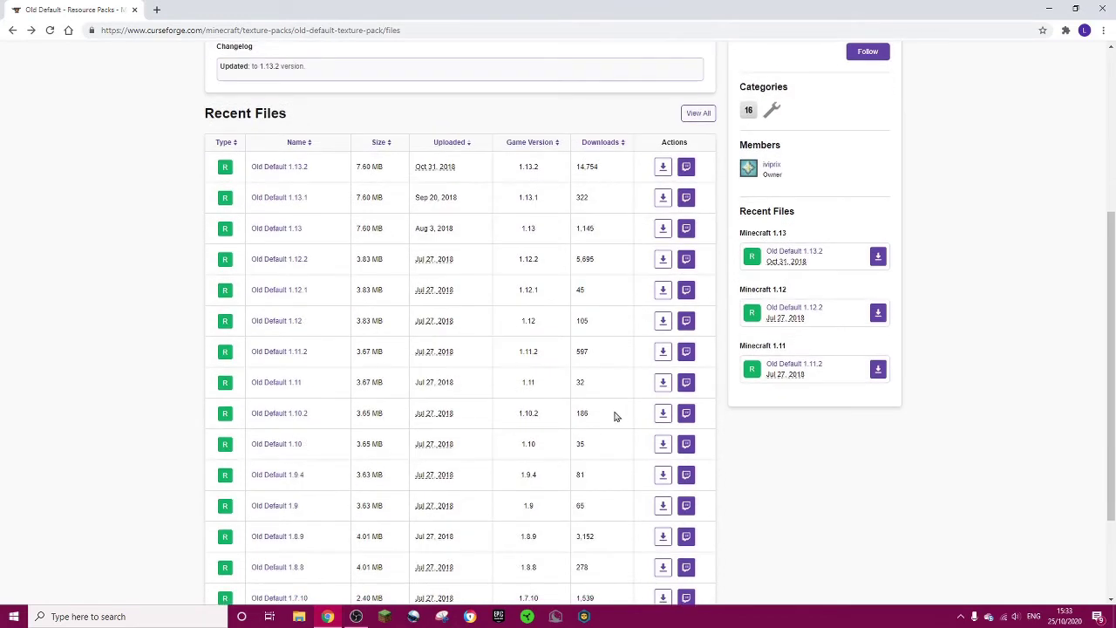
{"action": "scroll", "coordinate": [614, 416], "scroll_direction": "up", "scroll_amount": 2}
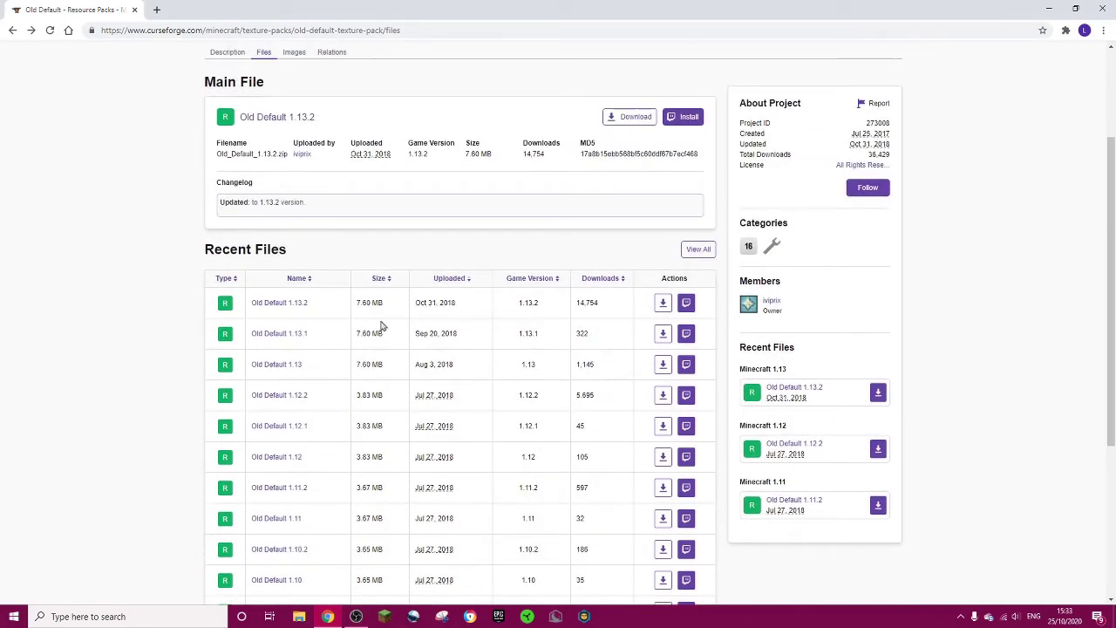
{"action": "scroll", "coordinate": [597, 455], "scroll_direction": "down", "scroll_amount": 4}
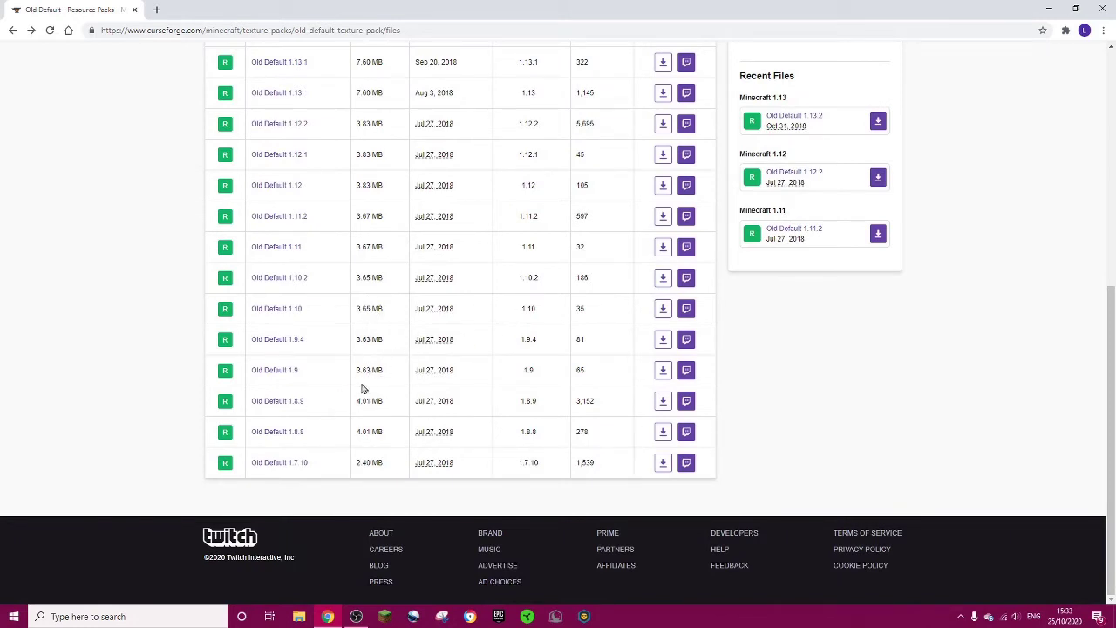
{"action": "left_click", "coordinate": [664, 402]}
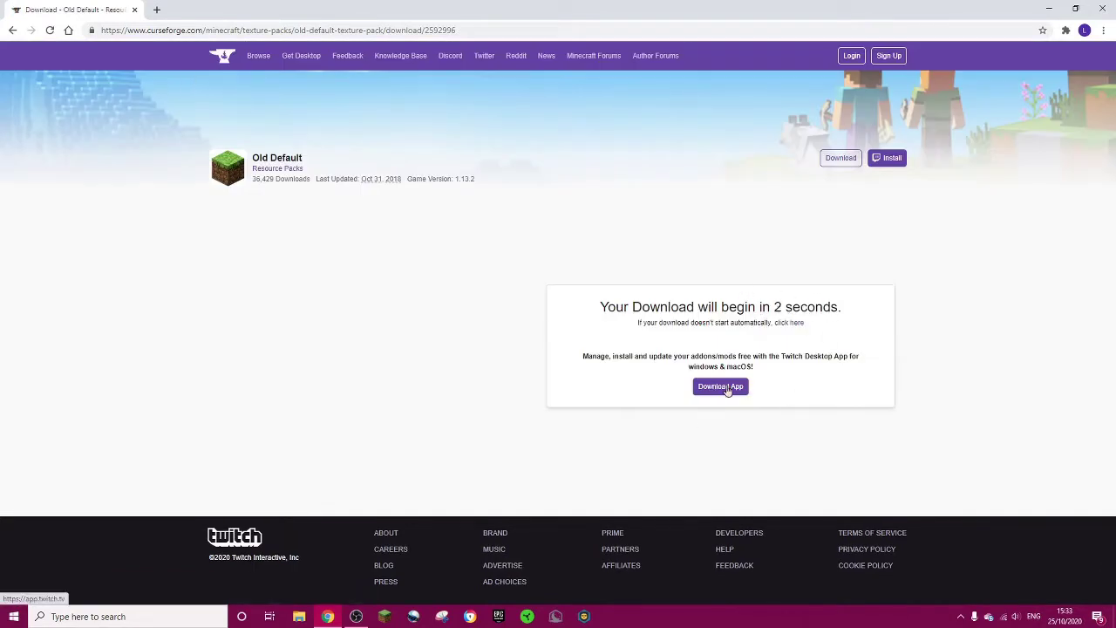
{"action": "key", "text": "alt+Left"}
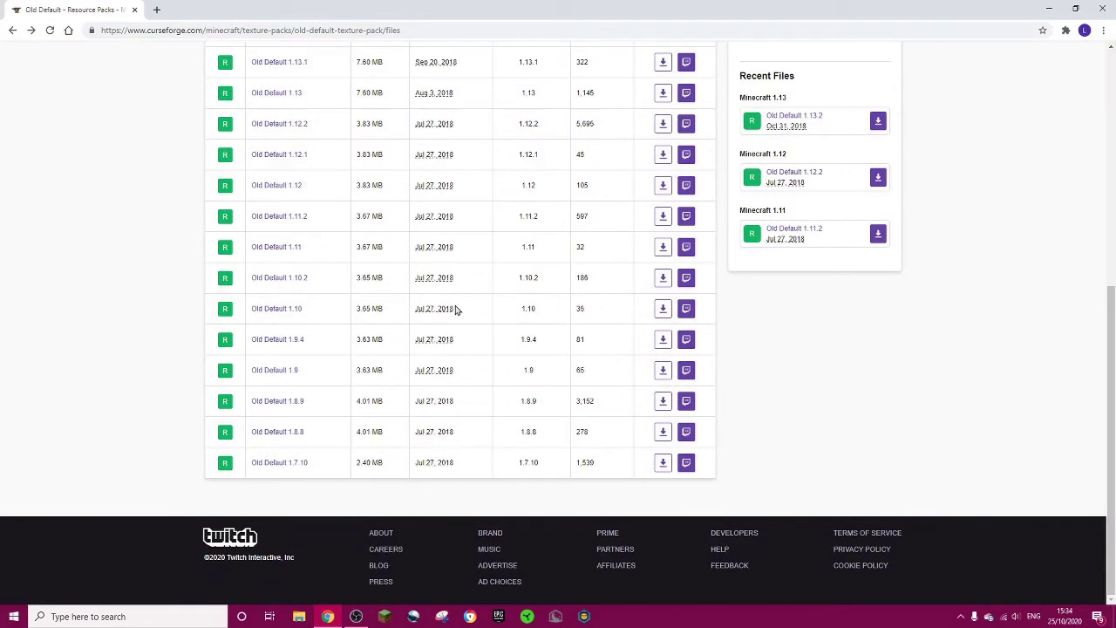
Step: Minimise the browser and arrange the Old Default and 5bDefault zip icons side by side on the desktop
{"action": "left_click", "coordinate": [1049, 8]}
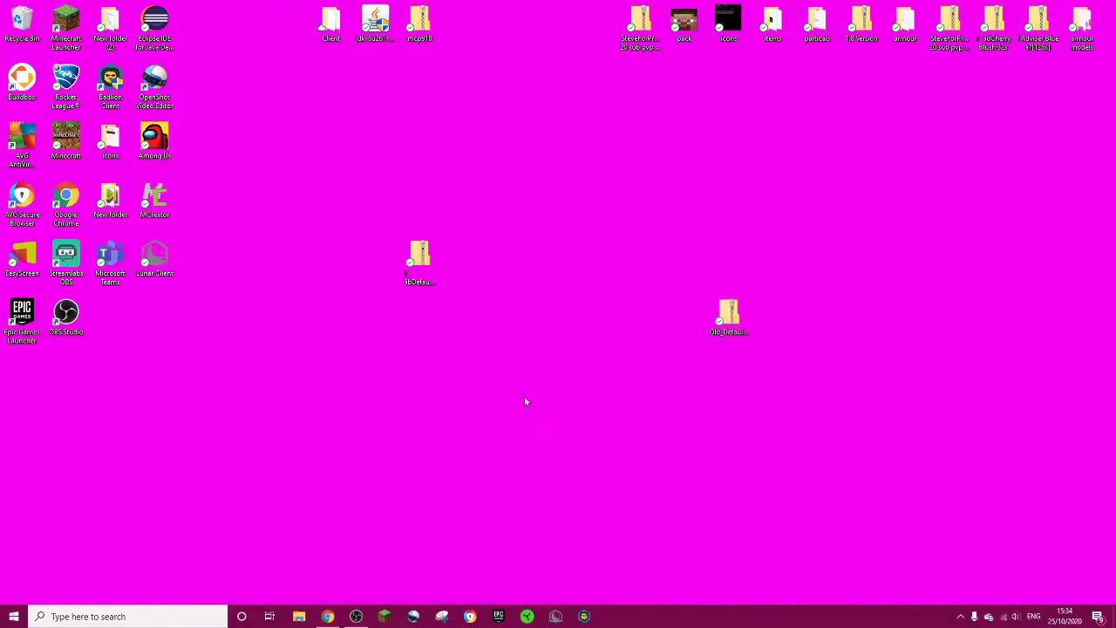
{"action": "mouse_move", "coordinate": [419, 255]}
{"action": "left_mouse_down"}
{"action": "mouse_move", "coordinate": [480, 239]}
{"action": "mouse_move", "coordinate": [424, 255]}
{"action": "left_mouse_up"}
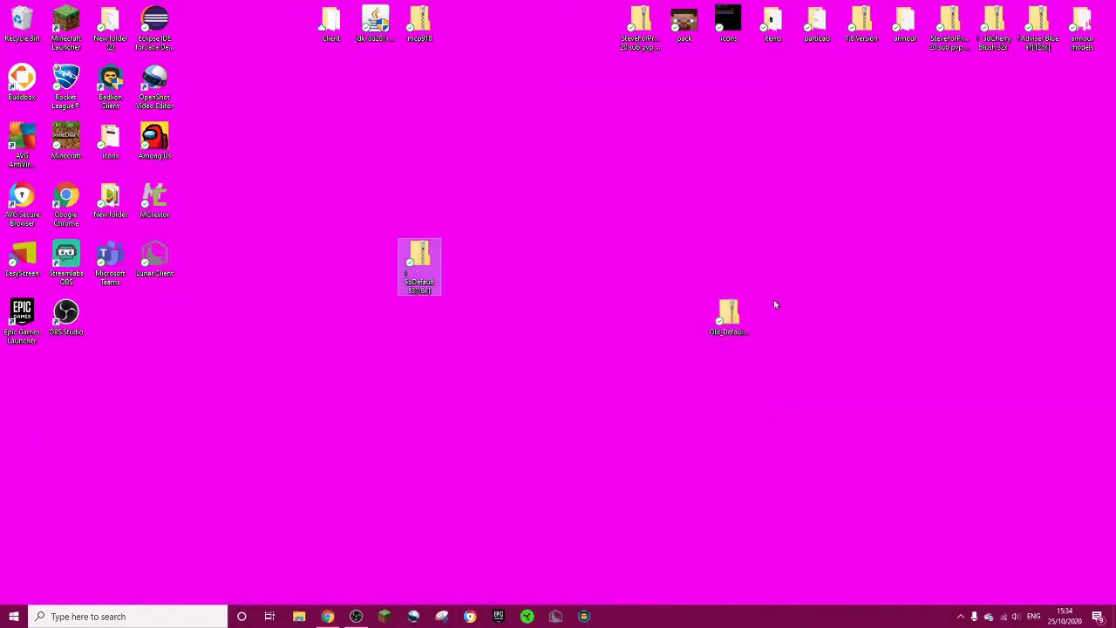
{"action": "left_click_drag", "start_coordinate": [729, 312], "coordinate": [776, 252]}
{"action": "left_click_drag", "start_coordinate": [776, 253], "coordinate": [685, 260]}
{"action": "left_click", "coordinate": [530, 416]}
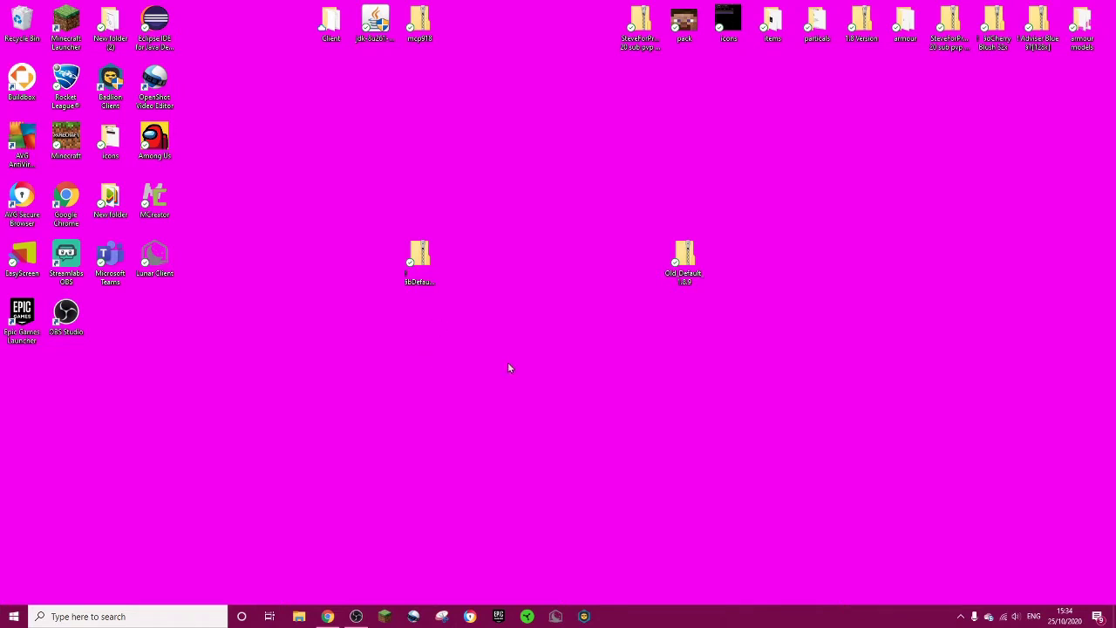
{"action": "left_click_drag", "start_coordinate": [682, 261], "coordinate": [594, 261]}
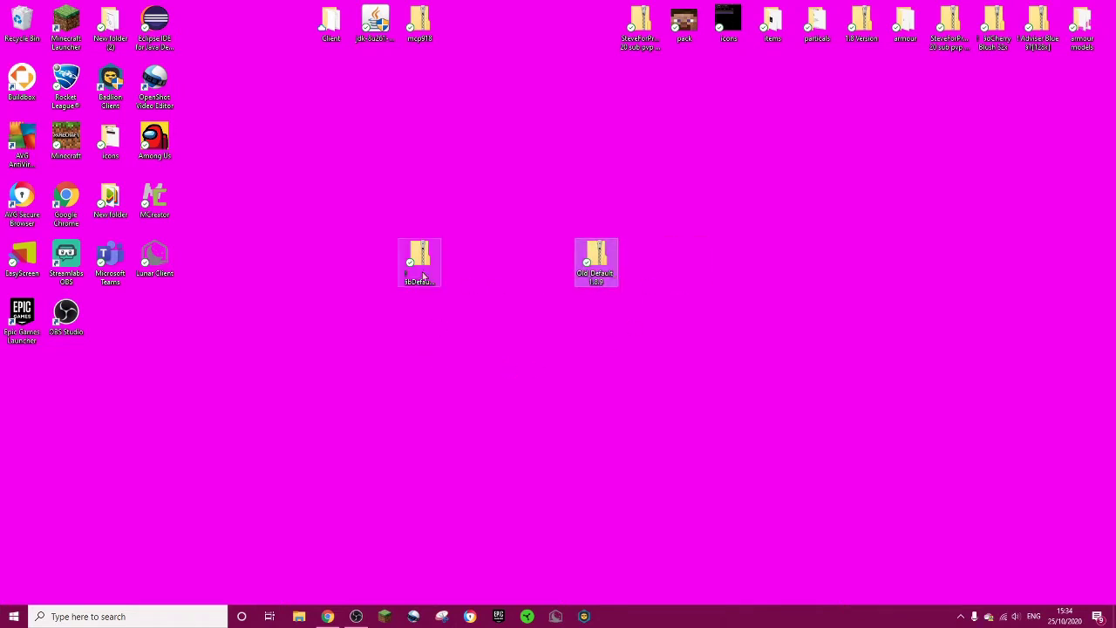
{"action": "mouse_move", "coordinate": [412, 271]}
{"action": "left_mouse_down"}
{"action": "mouse_move", "coordinate": [455, 270]}
{"action": "mouse_move", "coordinate": [417, 270]}
{"action": "left_mouse_up"}
{"action": "mouse_move", "coordinate": [605, 282]}
{"action": "left_mouse_down"}
{"action": "mouse_move", "coordinate": [561, 286]}
{"action": "mouse_move", "coordinate": [609, 277]}
{"action": "mouse_move", "coordinate": [598, 277]}
{"action": "left_mouse_up"}
{"action": "left_click", "coordinate": [564, 343]}
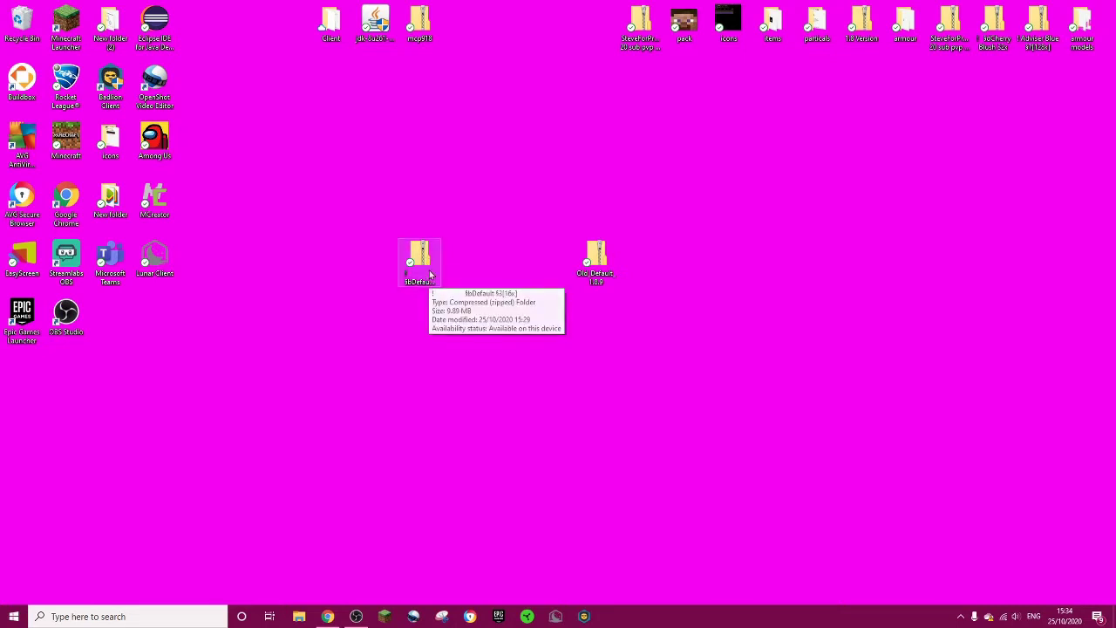
Step: Open Old_Default_1.8.9.zip and select its assets, pack and pack.mcmeta items
{"action": "double_click", "coordinate": [592, 270]}
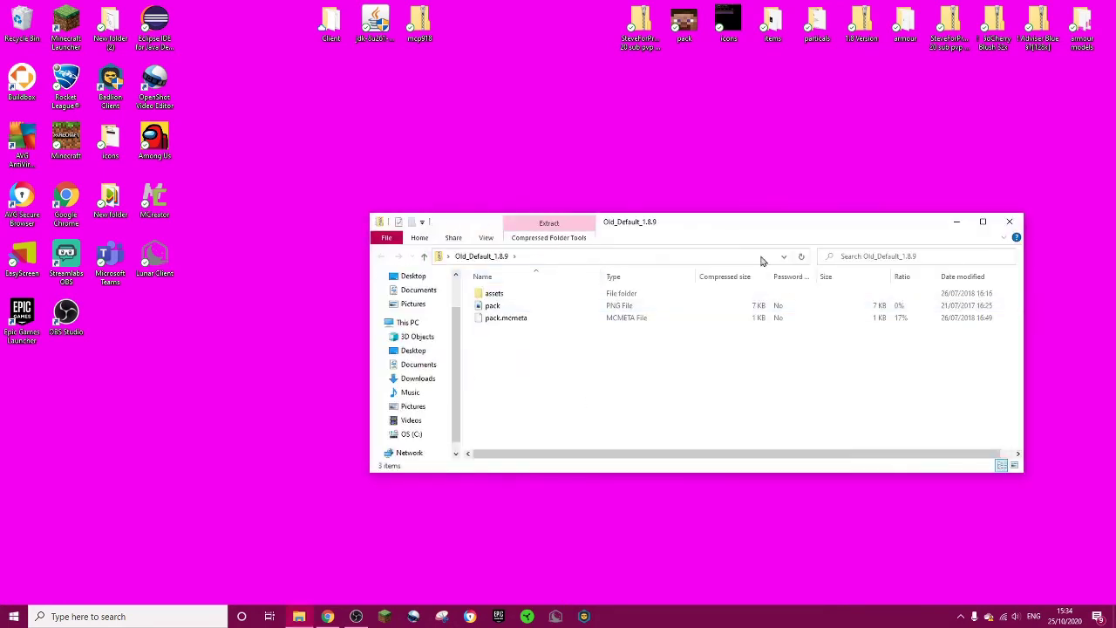
{"action": "left_click", "coordinate": [957, 222]}
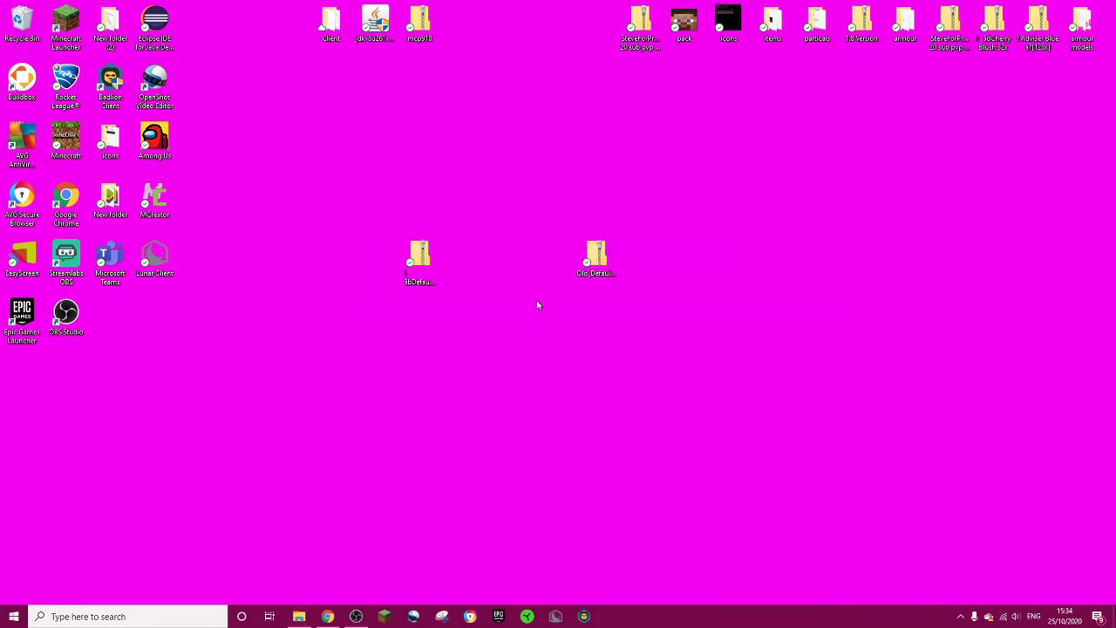
{"action": "left_click", "coordinate": [299, 617]}
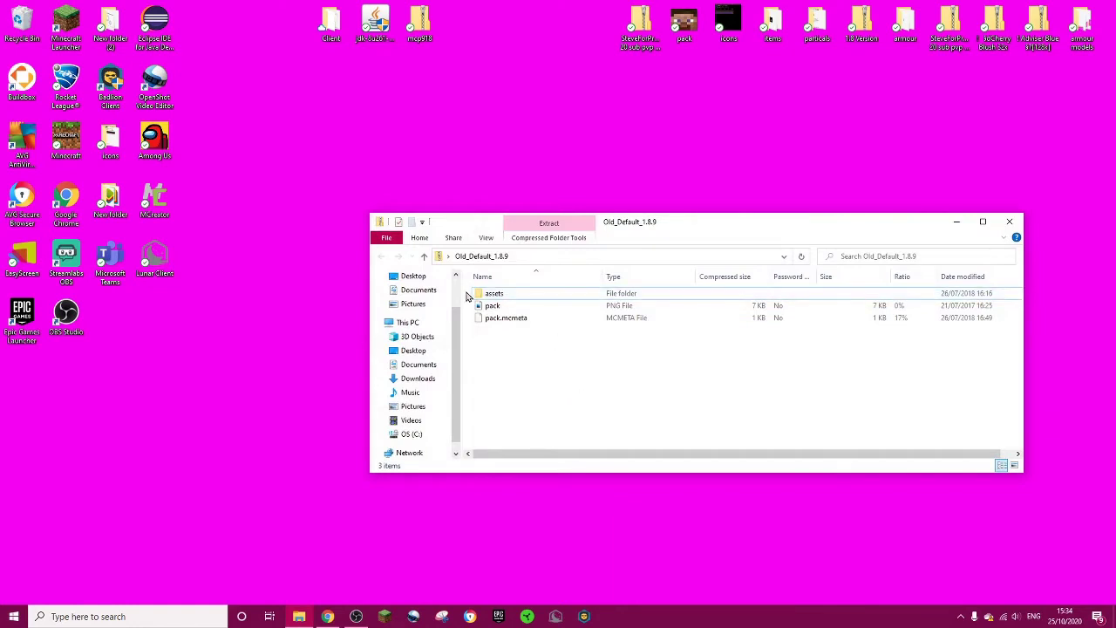
{"action": "mouse_move", "coordinate": [468, 293]}
{"action": "left_mouse_down"}
{"action": "mouse_move", "coordinate": [581, 336]}
{"action": "mouse_move", "coordinate": [549, 314]}
{"action": "mouse_move", "coordinate": [476, 297]}
{"action": "left_mouse_up"}
Step: Create a new desktop folder named 'texture pack'
{"action": "left_click", "coordinate": [955, 221]}
{"action": "right_click", "coordinate": [844, 218]}
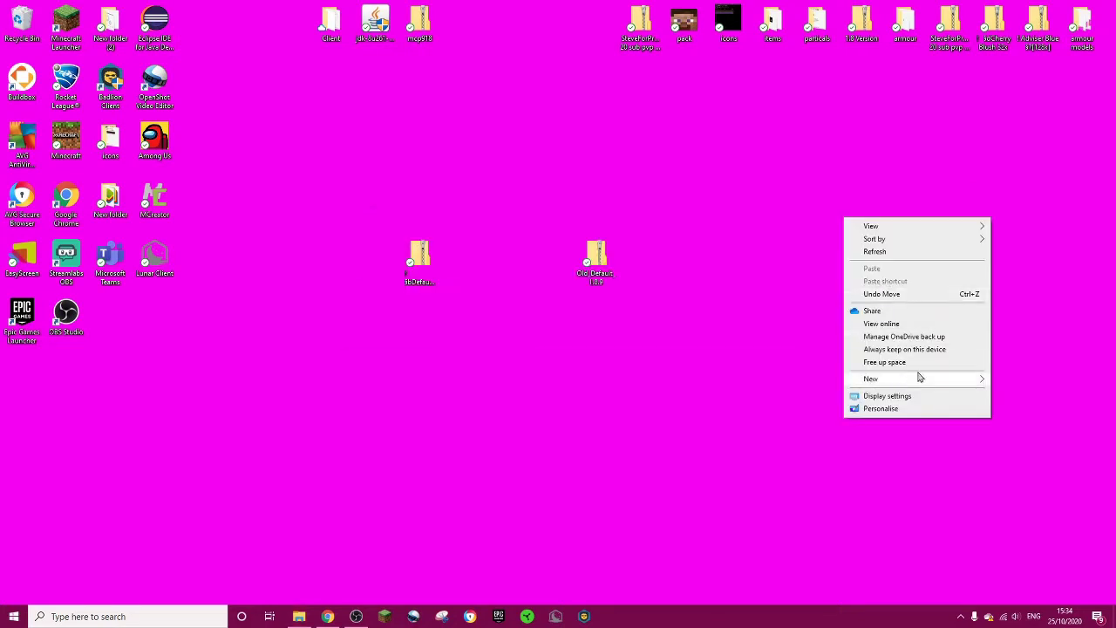
{"action": "mouse_move", "coordinate": [916, 379]}
{"action": "left_click", "coordinate": [698, 380]}
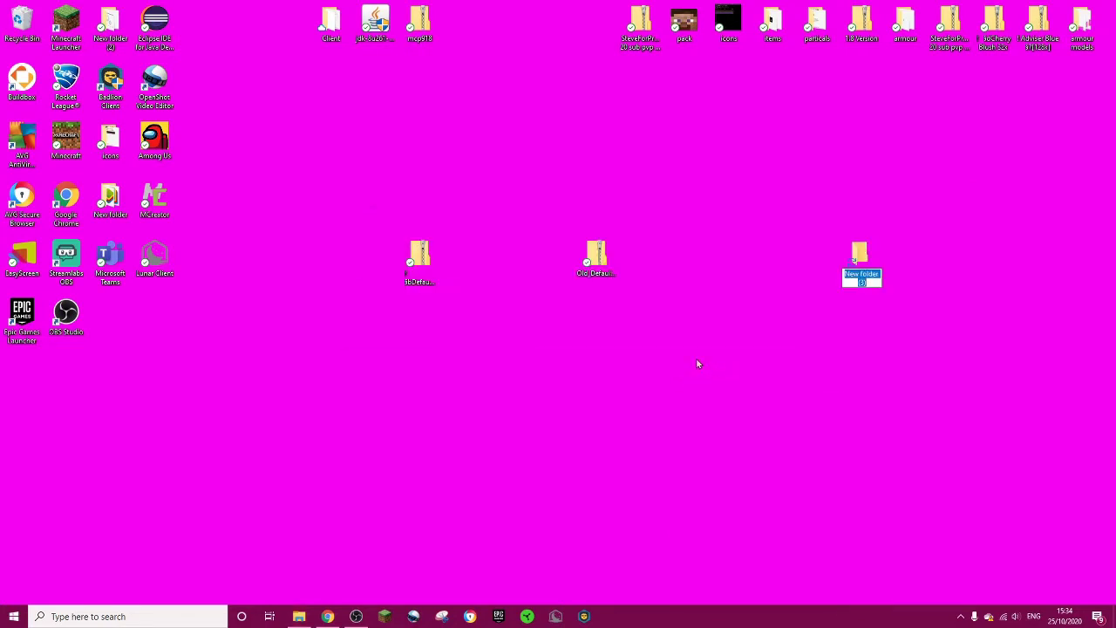
{"action": "type", "text": "texture pack"}
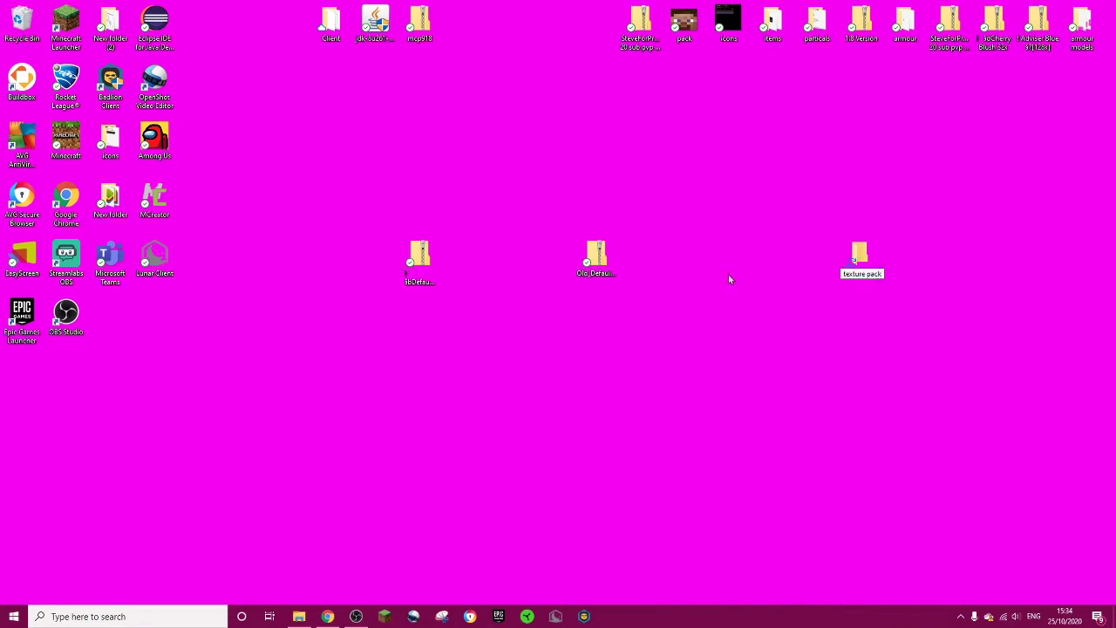
{"action": "key", "text": "Escape"}
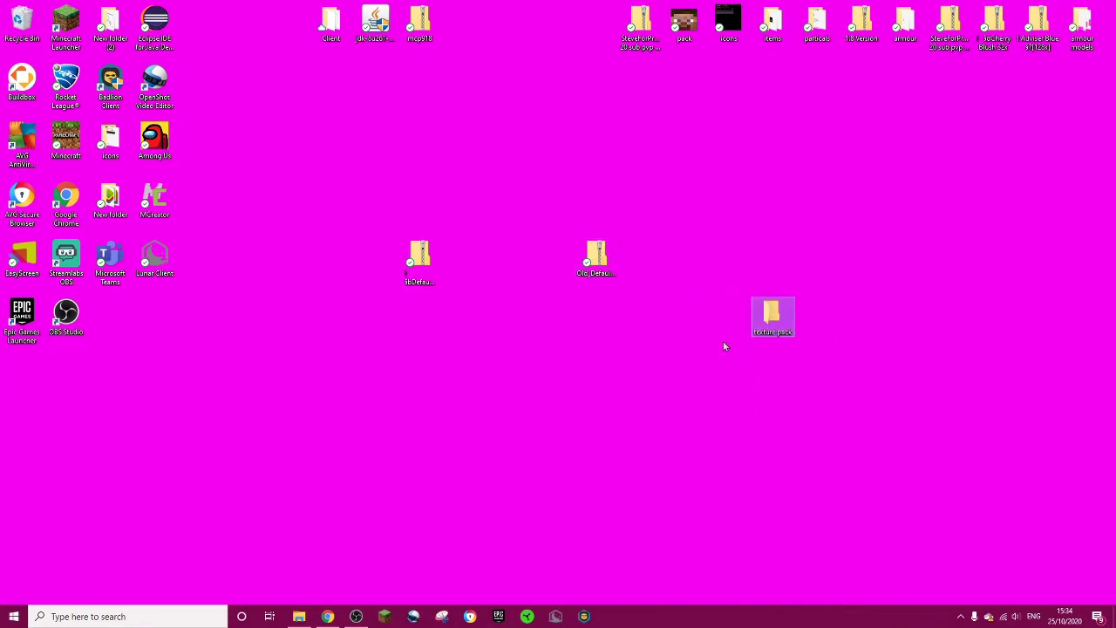
Step: Copy the zip's assets, pack and pack.mcmeta into the texture pack folder
{"action": "double_click", "coordinate": [595, 258]}
{"action": "left_click_drag", "start_coordinate": [475, 286], "coordinate": [586, 347]}
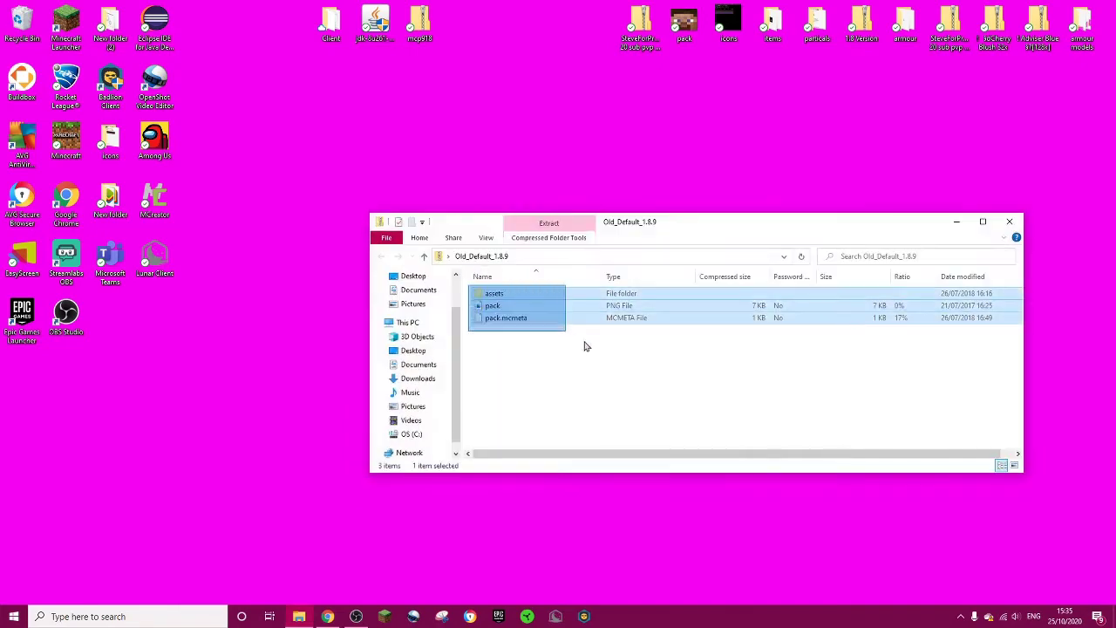
{"action": "left_click_drag", "start_coordinate": [695, 252], "coordinate": [548, 408]}
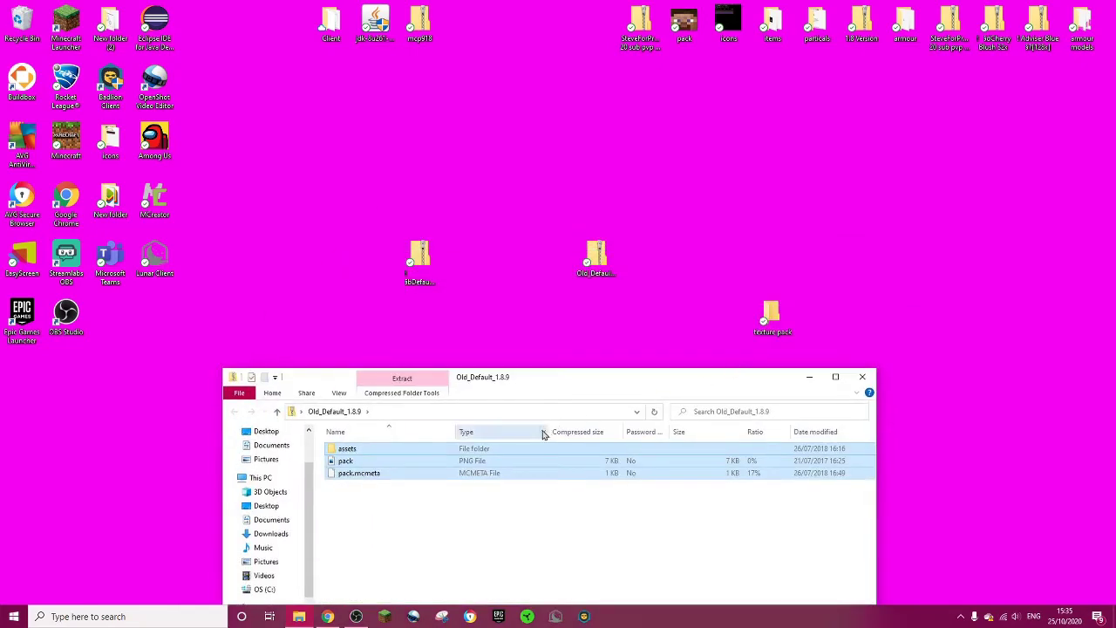
{"action": "left_click_drag", "start_coordinate": [531, 453], "coordinate": [772, 314]}
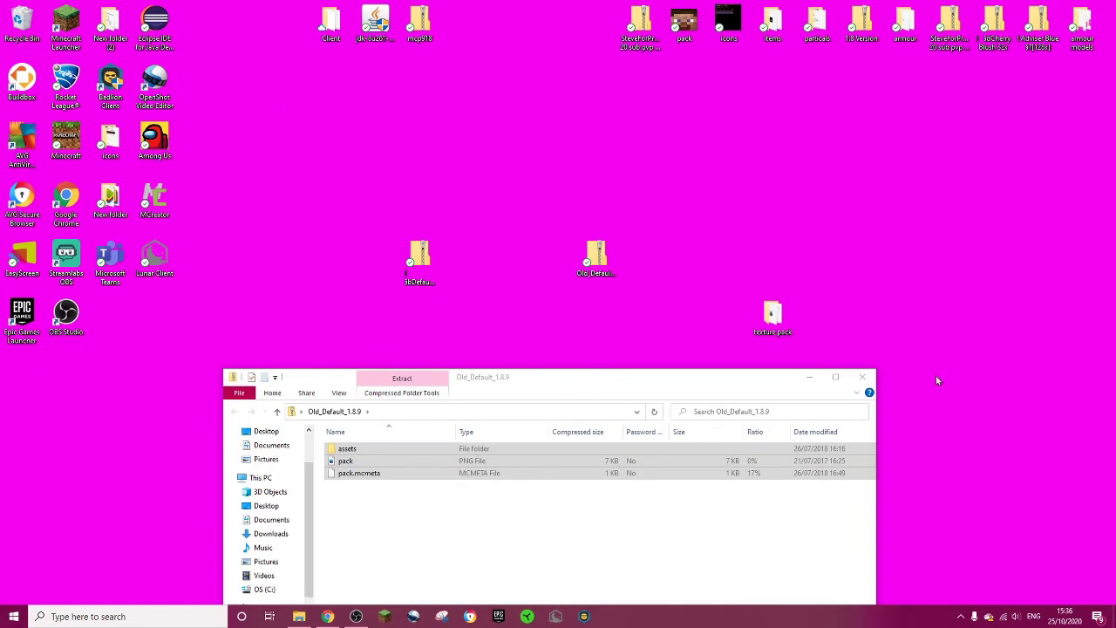
Step: Close the zip window and rearrange the Old Default zip and texture pack icons
{"action": "left_click", "coordinate": [862, 376]}
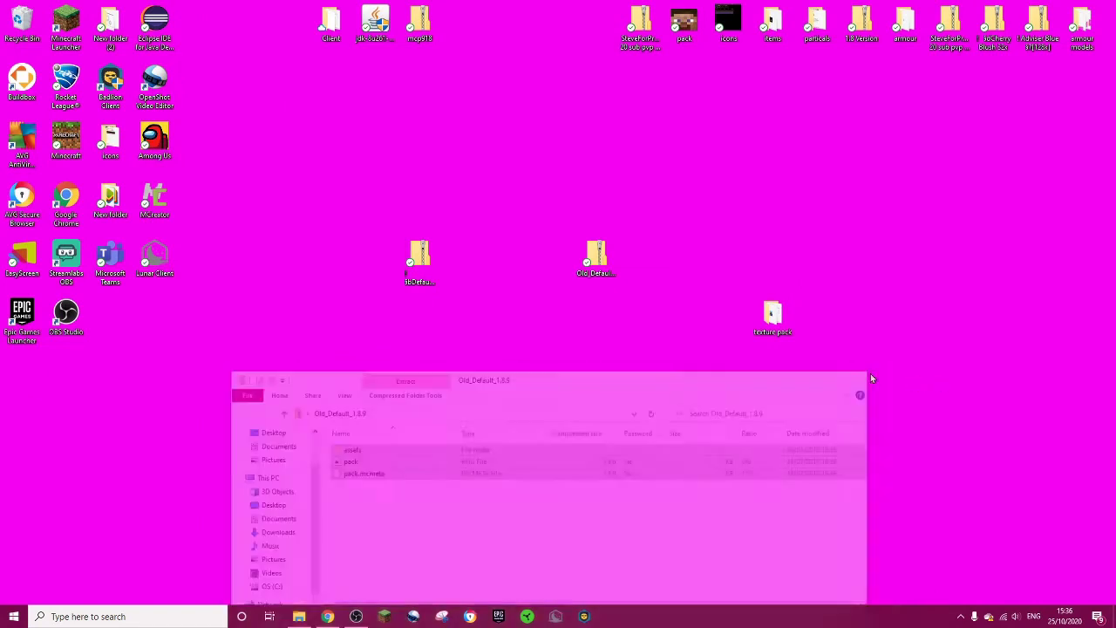
{"action": "left_click_drag", "start_coordinate": [613, 252], "coordinate": [858, 144]}
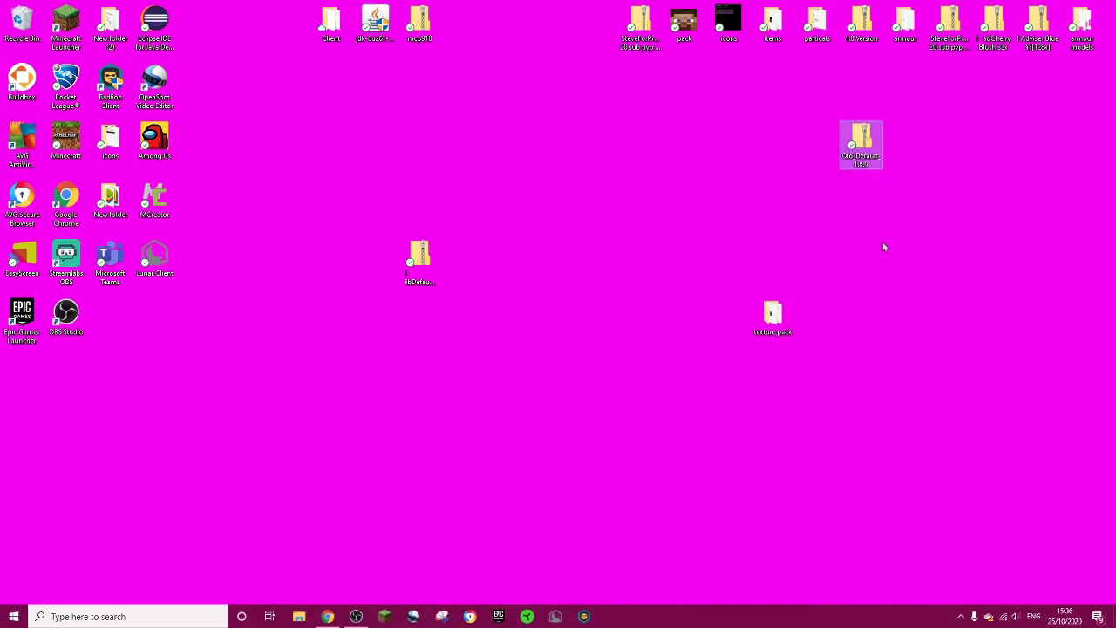
{"action": "left_click_drag", "start_coordinate": [778, 332], "coordinate": [692, 249]}
{"action": "left_click", "coordinate": [730, 319]}
Step: Navigate into texture pack > assets > minecraft > textures > blocks
{"action": "double_click", "coordinate": [686, 325]}
{"action": "double_click", "coordinate": [384, 316]}
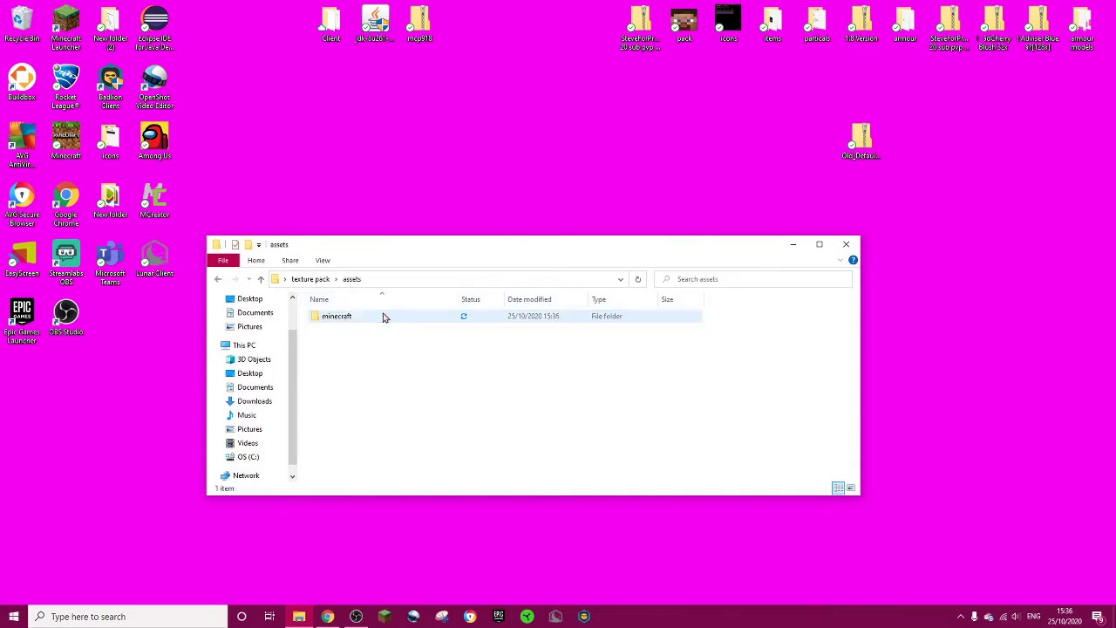
{"action": "key", "text": "alt+Left"}
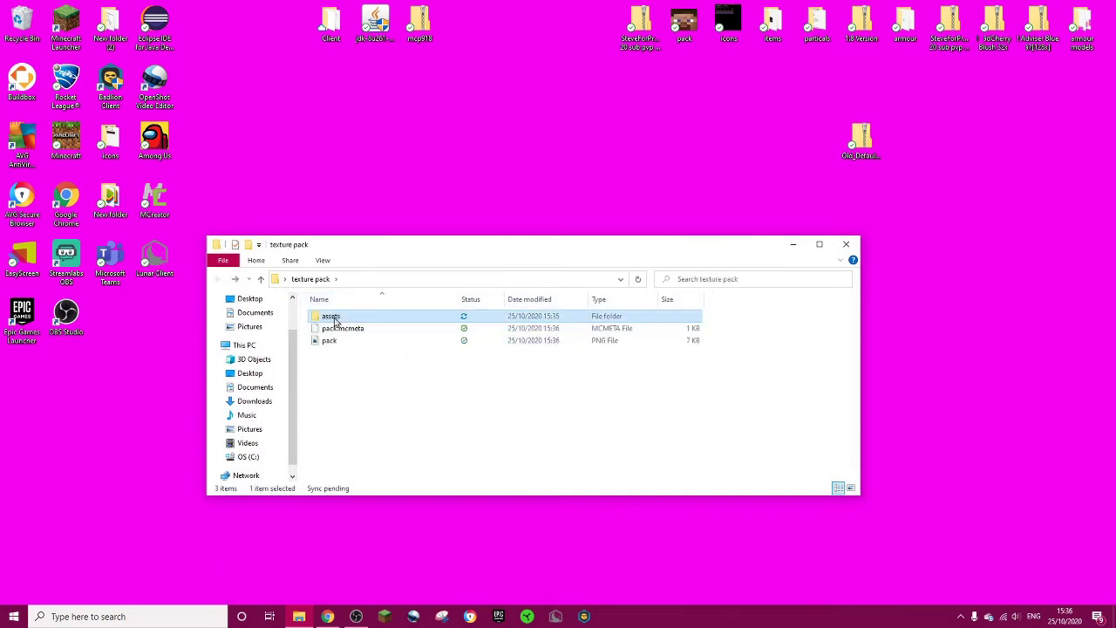
{"action": "double_click", "coordinate": [334, 320]}
{"action": "double_click", "coordinate": [341, 319]}
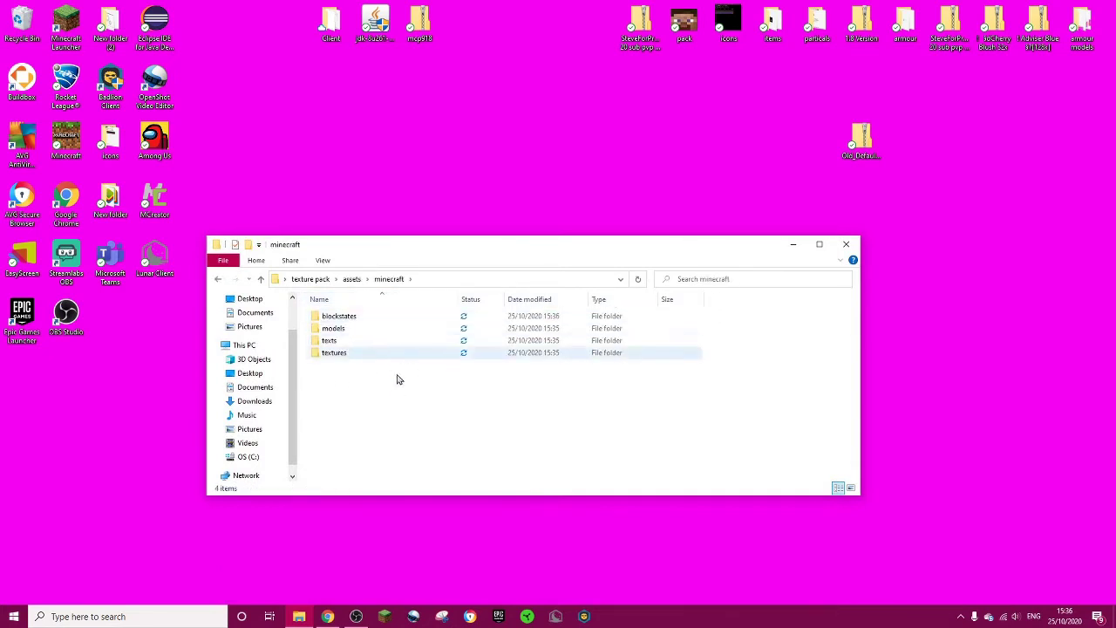
{"action": "left_click", "coordinate": [347, 353]}
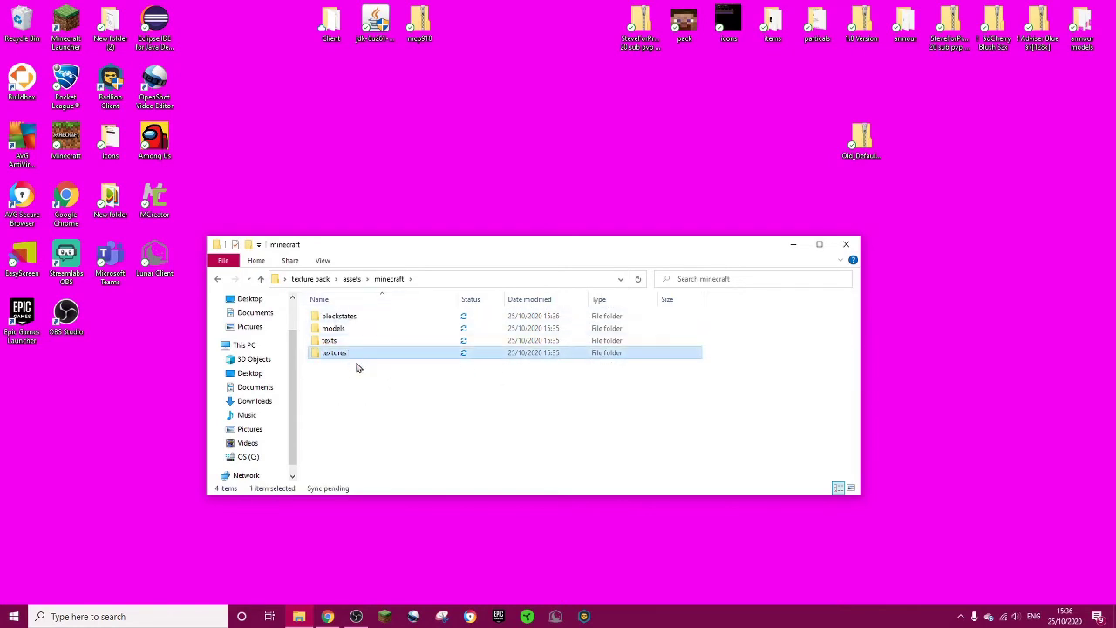
{"action": "double_click", "coordinate": [333, 353]}
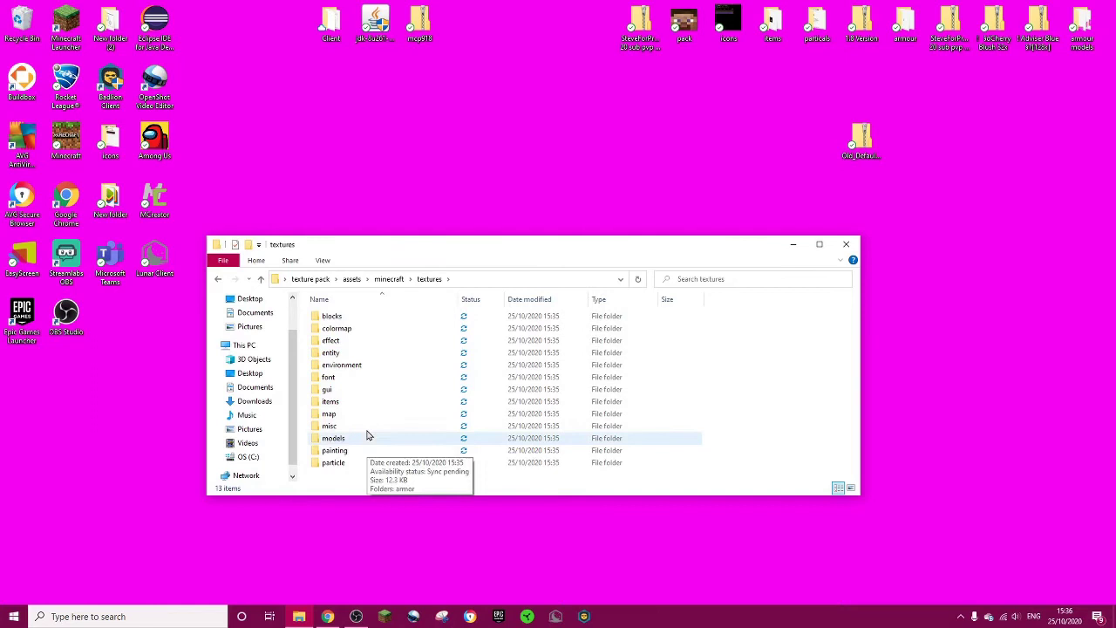
{"action": "double_click", "coordinate": [345, 317]}
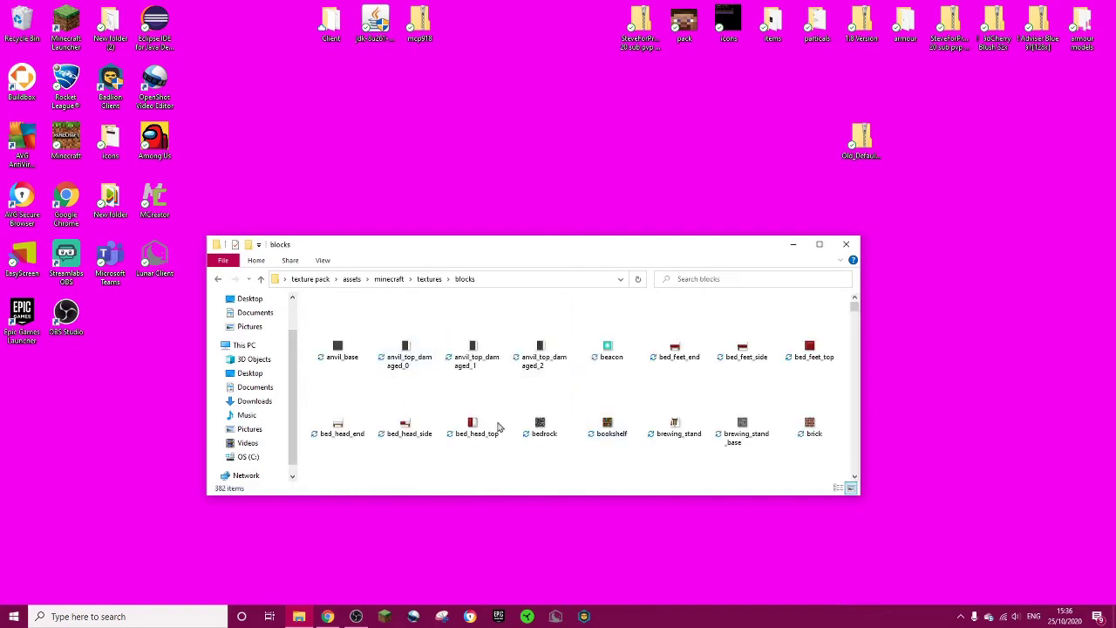
Step: Peek into the colormap and font folders, then return to the blocks folder
{"action": "key", "text": "BackSpace"}
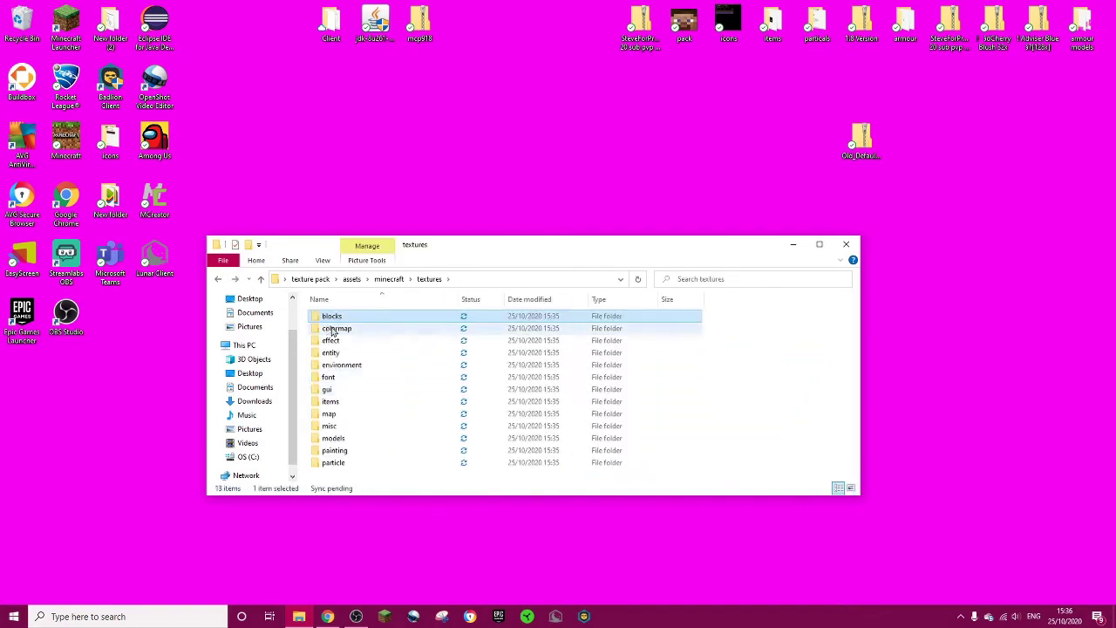
{"action": "key", "text": "Down"}
{"action": "key", "text": "Return"}
{"action": "key", "text": "BackSpace"}
{"action": "key", "text": "Down"}
{"action": "key", "text": "Down"}
{"action": "key", "text": "Down"}
{"action": "key", "text": "Down"}
{"action": "key", "text": "Return"}
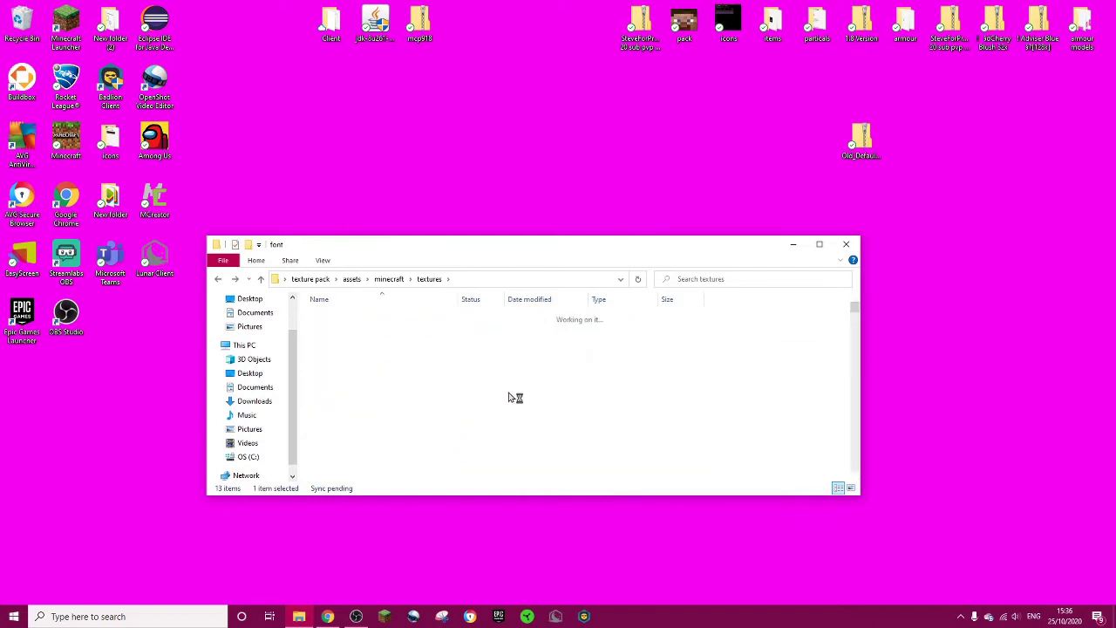
{"action": "key", "text": "BackSpace"}
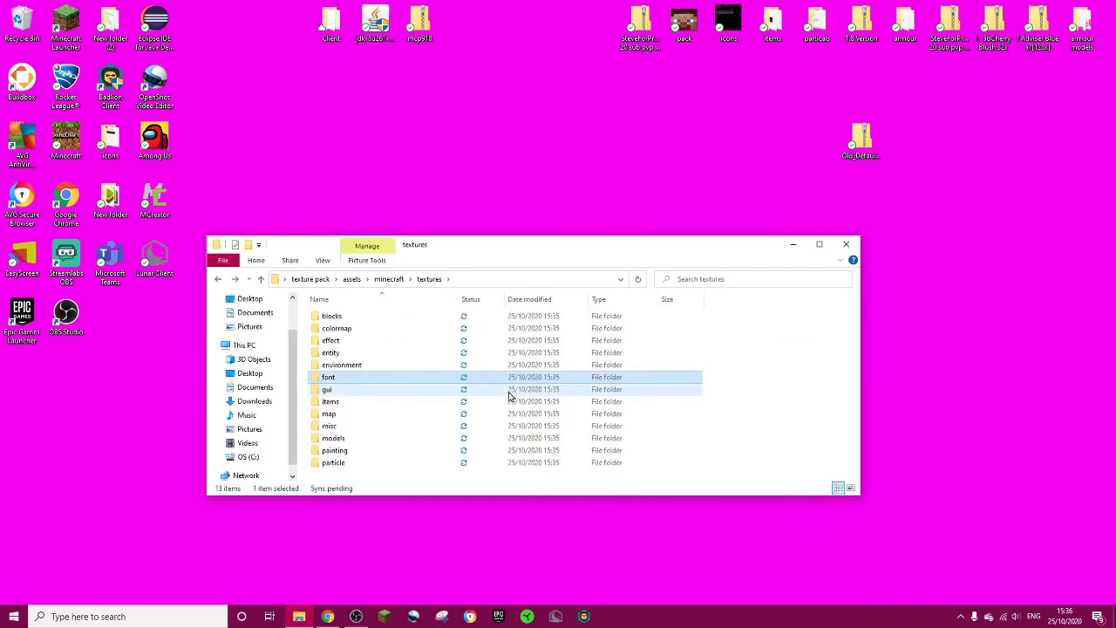
{"action": "key", "text": "Up"}
{"action": "key", "text": "Up"}
{"action": "key", "text": "Up"}
{"action": "key", "text": "Up"}
{"action": "key", "text": "Up"}
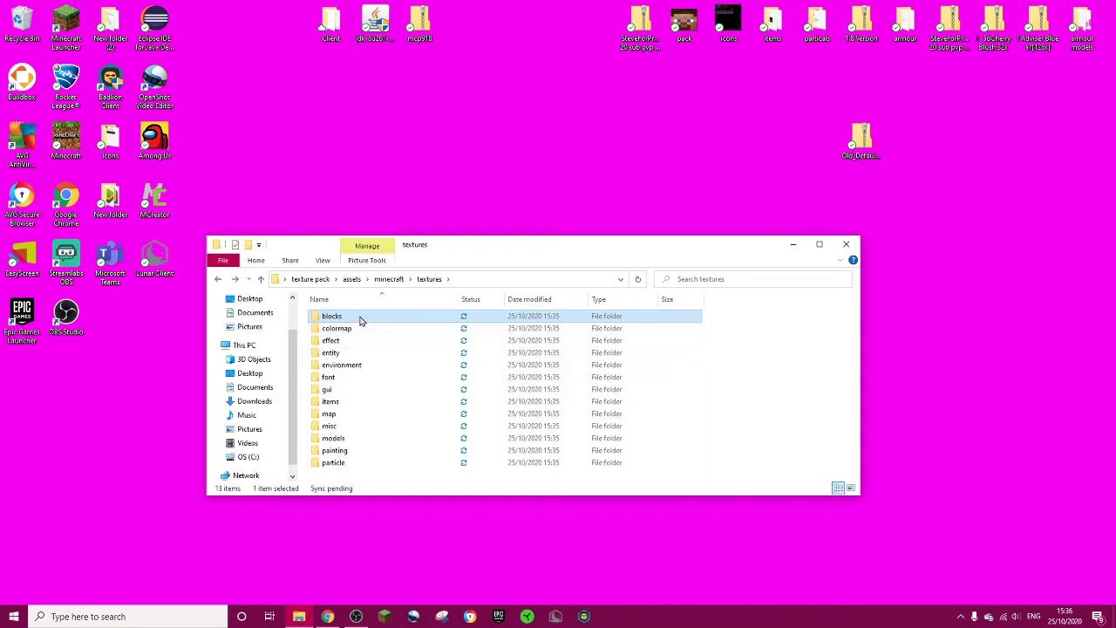
{"action": "key", "text": "Return"}
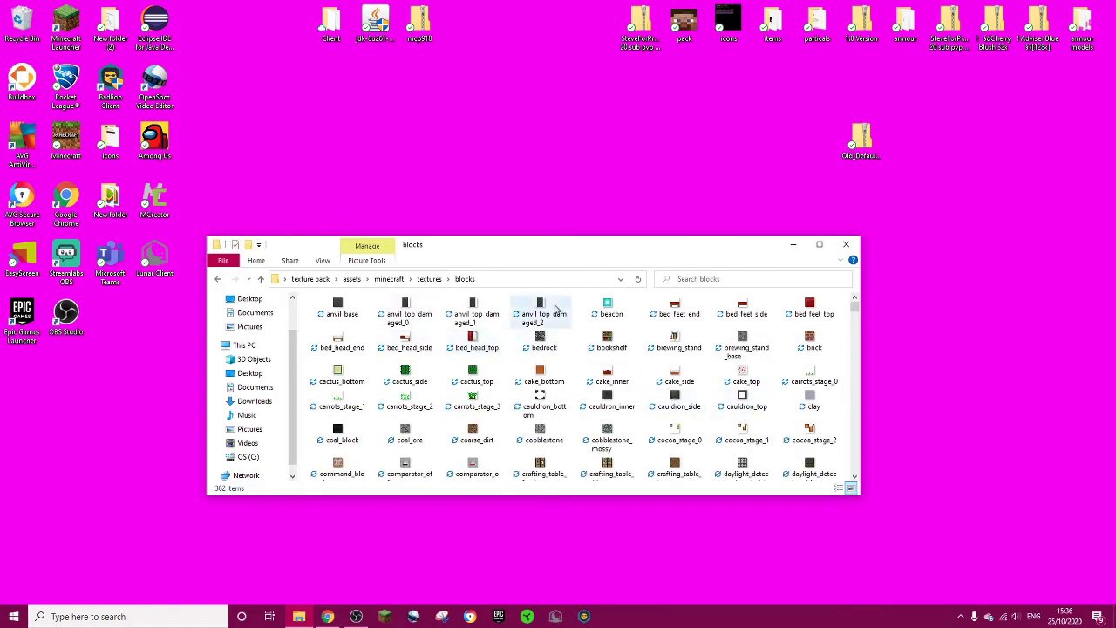
Step: Open the beacon texture in Paint 3D with a 1 px pixel pen in dark grey
{"action": "right_click", "coordinate": [607, 306]}
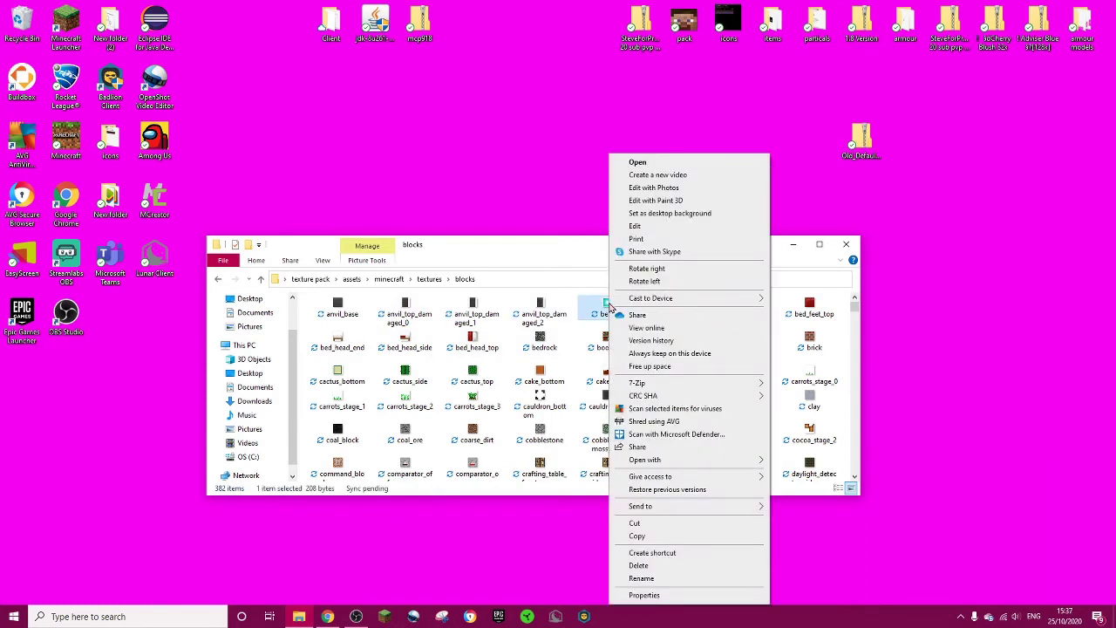
{"action": "left_click", "coordinate": [669, 202]}
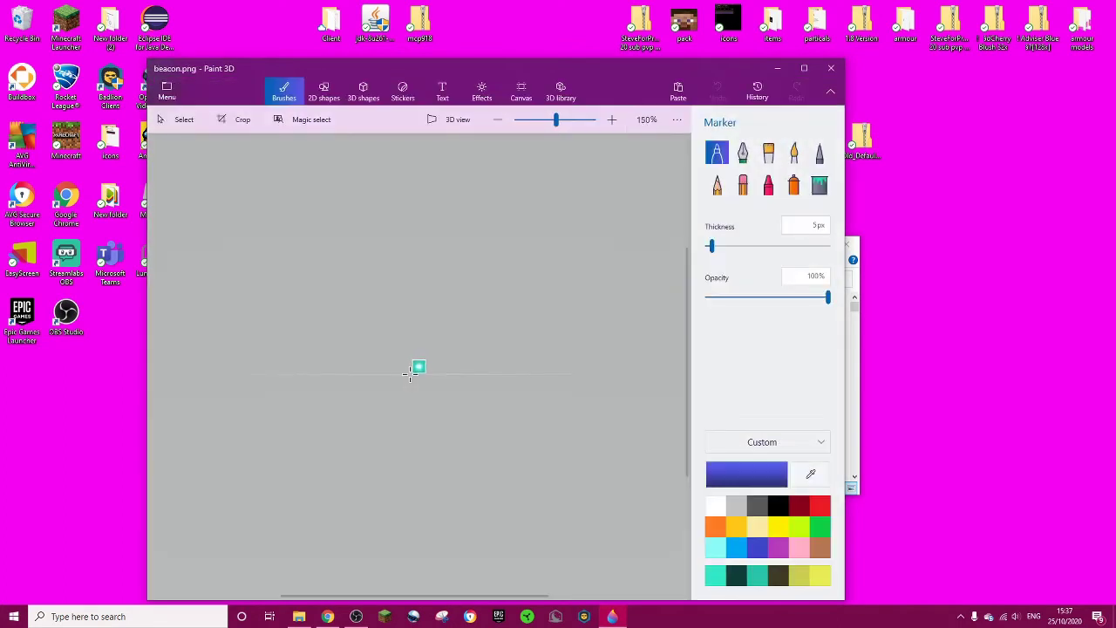
{"action": "scroll", "coordinate": [410, 373], "scroll_direction": "up", "scroll_amount": 5}
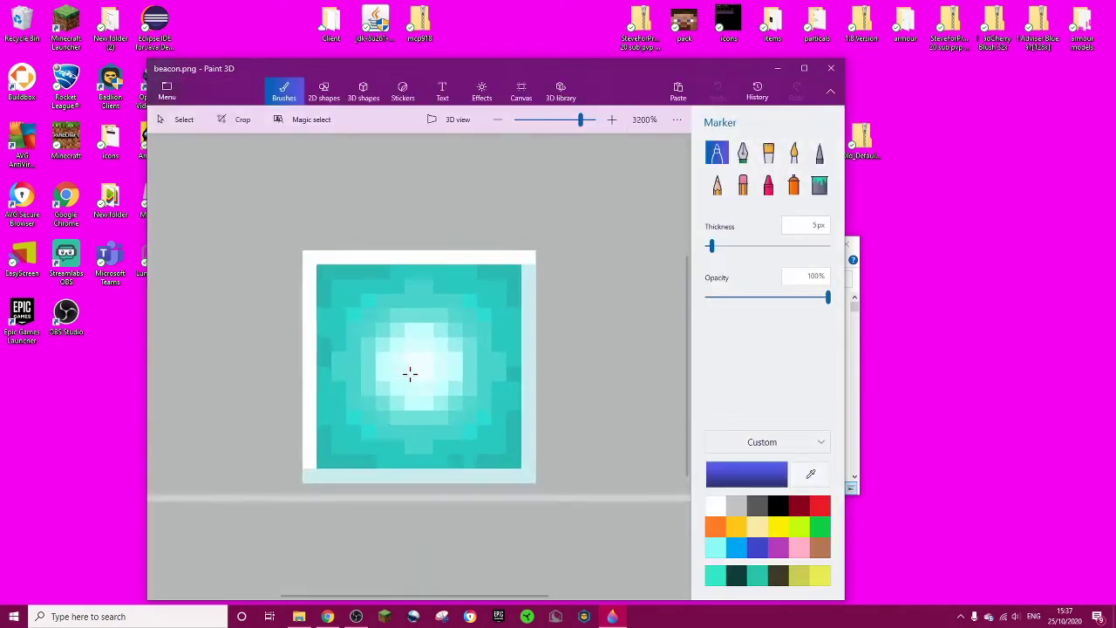
{"action": "left_click", "coordinate": [818, 155]}
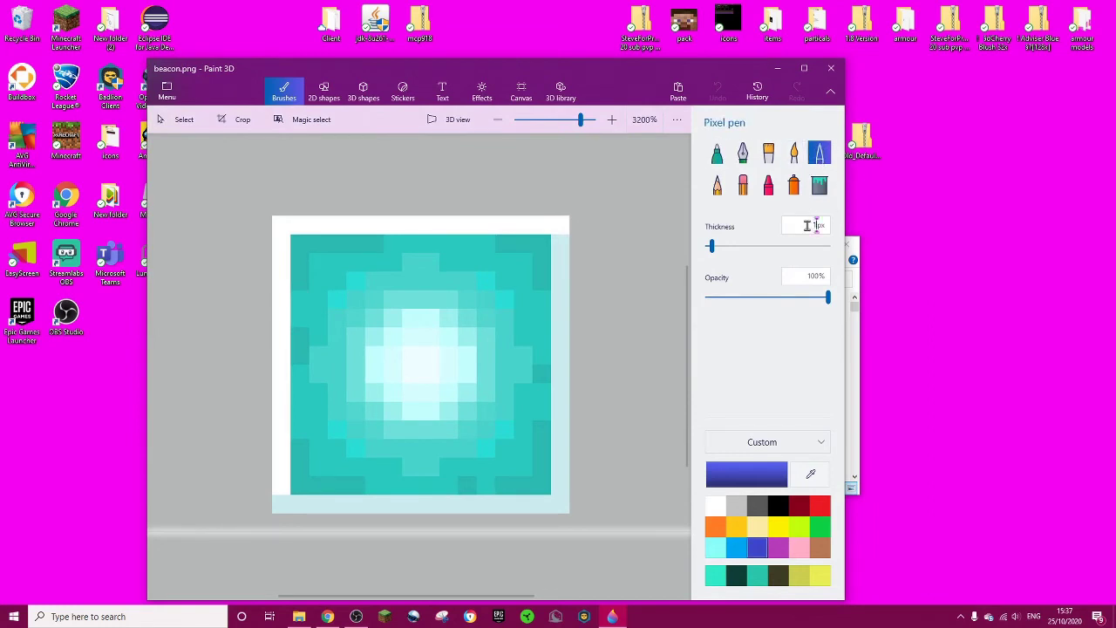
{"action": "key", "text": "Return"}
{"action": "left_click", "coordinate": [755, 505]}
Step: Draw a dark grey outline around the beacon shape and save the texture
{"action": "left_click_drag", "start_coordinate": [355, 300], "coordinate": [456, 431]}
{"action": "left_click", "coordinate": [483, 299]}
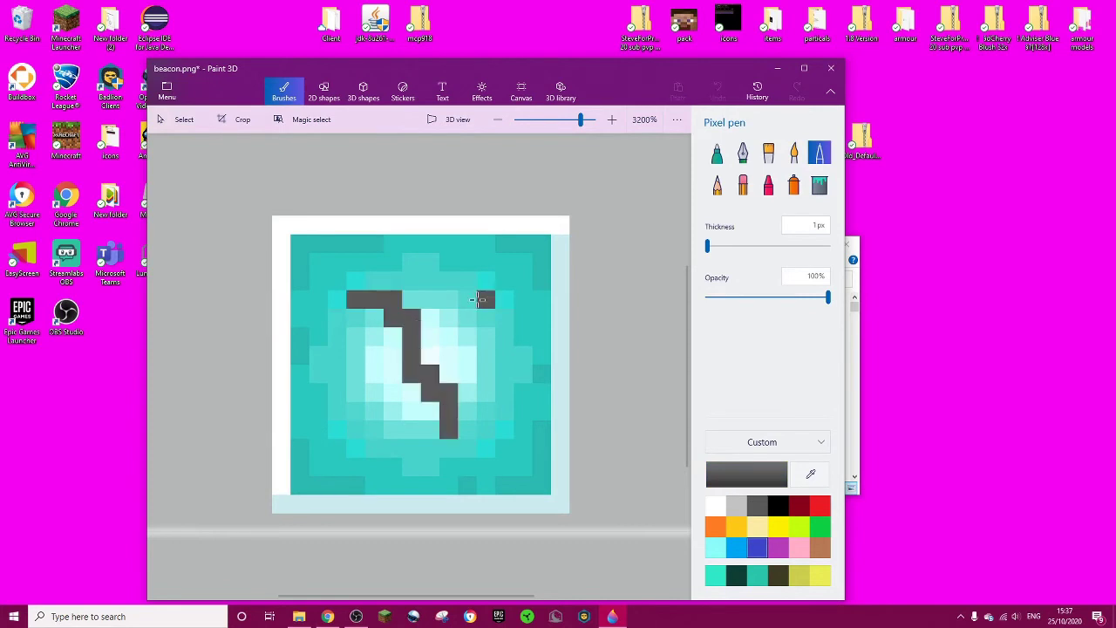
{"action": "mouse_move", "coordinate": [476, 299]}
{"action": "left_mouse_down"}
{"action": "mouse_move", "coordinate": [409, 353]}
{"action": "mouse_move", "coordinate": [372, 402]}
{"action": "left_mouse_up"}
{"action": "left_click", "coordinate": [318, 262]}
{"action": "mouse_move", "coordinate": [336, 256]}
{"action": "left_mouse_down"}
{"action": "mouse_move", "coordinate": [472, 269]}
{"action": "mouse_move", "coordinate": [498, 371]}
{"action": "mouse_move", "coordinate": [356, 319]}
{"action": "left_mouse_up"}
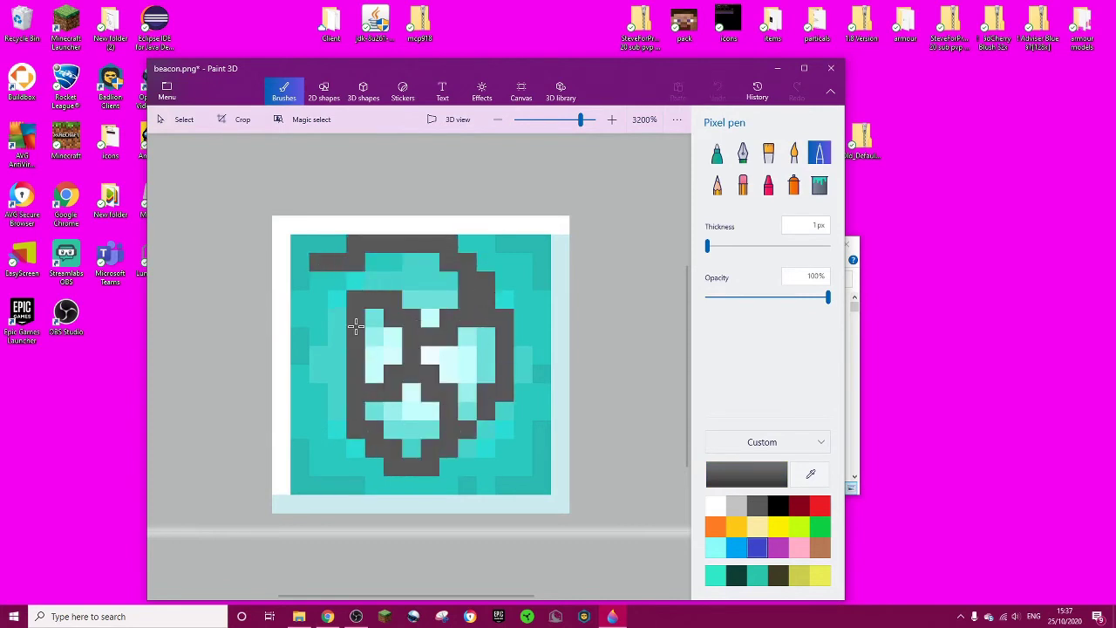
{"action": "left_click", "coordinate": [831, 68]}
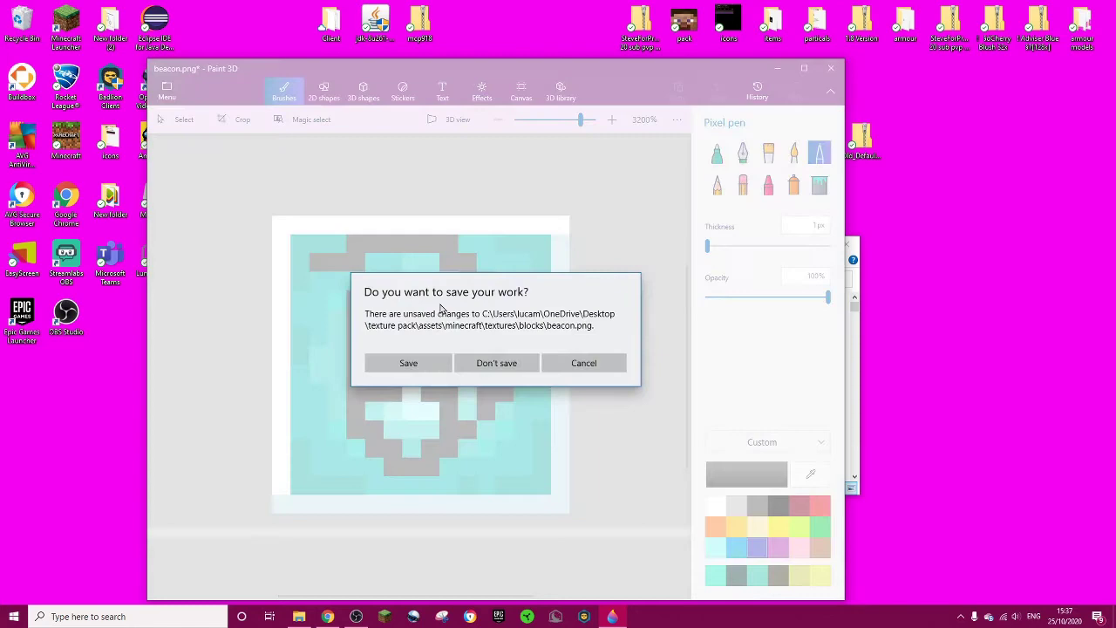
{"action": "left_click", "coordinate": [430, 361]}
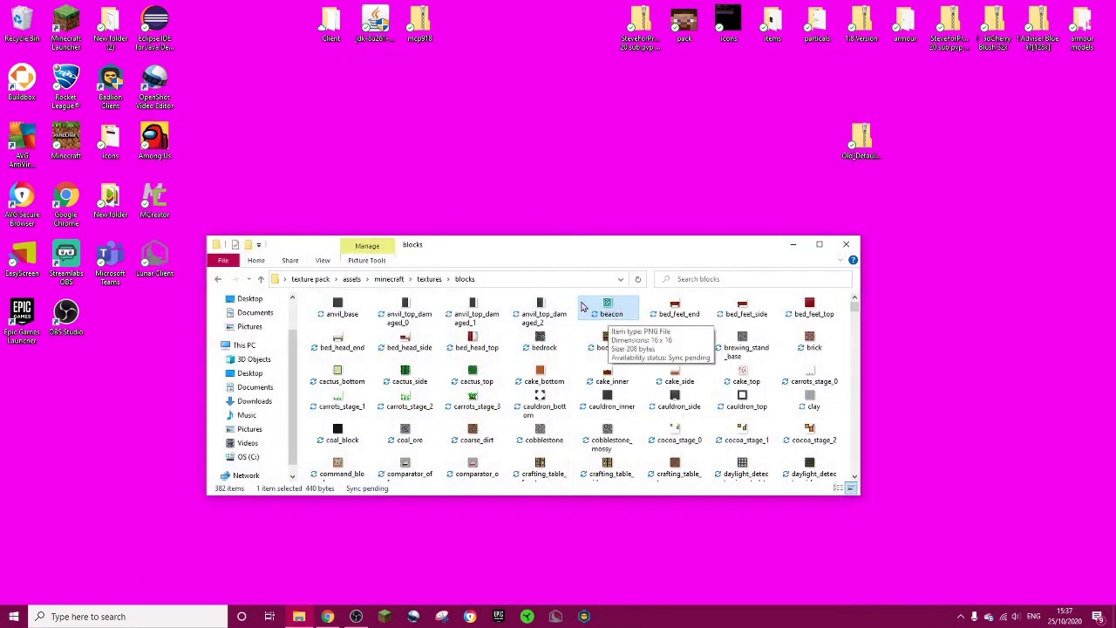
Step: Go back to the textures folder, shrink its window, and open the 5bDefault zip
{"action": "key", "text": "BackSpace"}
{"action": "key", "text": "BackSpace"}
{"action": "key", "text": "BackSpace"}
{"action": "key", "text": "BackSpace"}
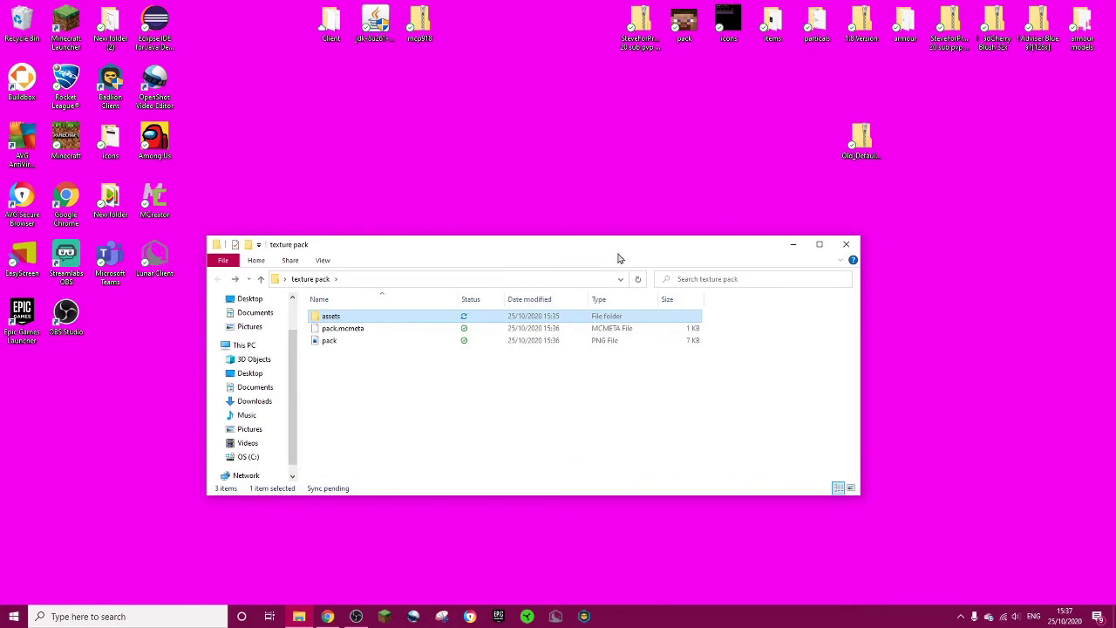
{"action": "left_click_drag", "start_coordinate": [676, 236], "coordinate": [856, 406]}
{"action": "double_click", "coordinate": [419, 255]}
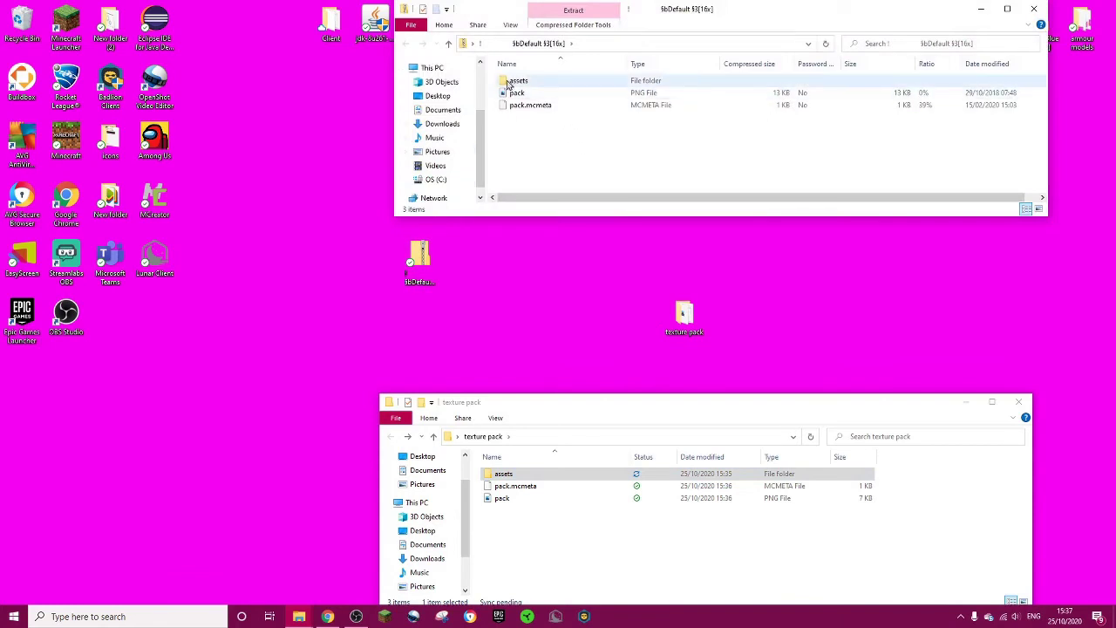
Step: Permanently delete the zip's three items and its Thumbs system file
{"action": "left_click_drag", "start_coordinate": [497, 75], "coordinate": [583, 122]}
{"action": "right_click", "coordinate": [558, 96]}
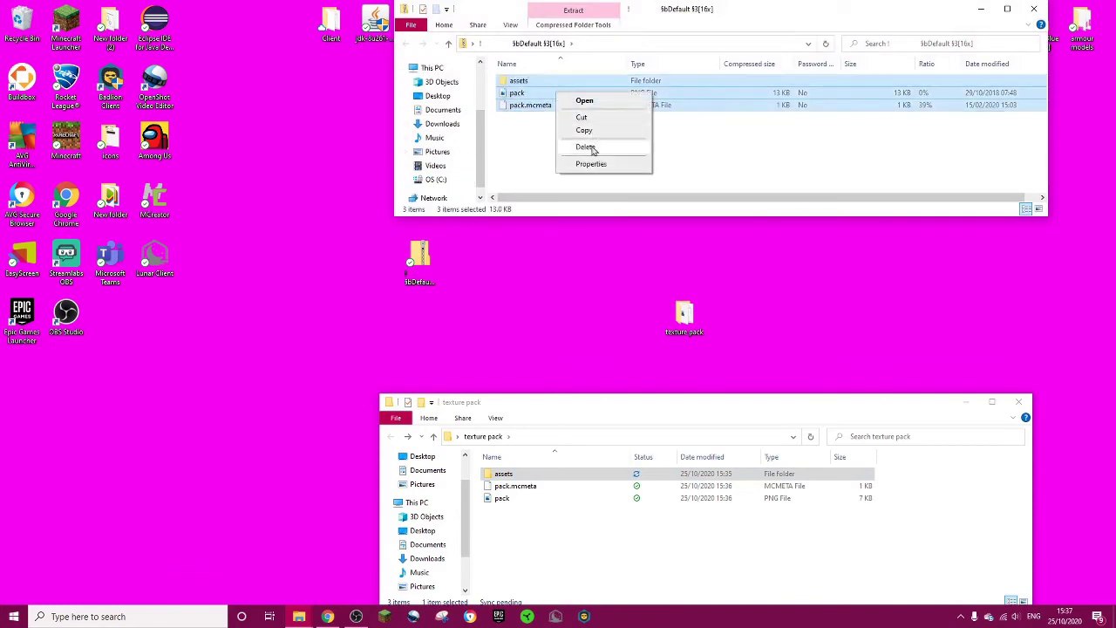
{"action": "left_click", "coordinate": [548, 141]}
{"action": "left_click_drag", "start_coordinate": [501, 80], "coordinate": [583, 106]}
{"action": "right_click", "coordinate": [583, 105]}
{"action": "left_click", "coordinate": [611, 157]}
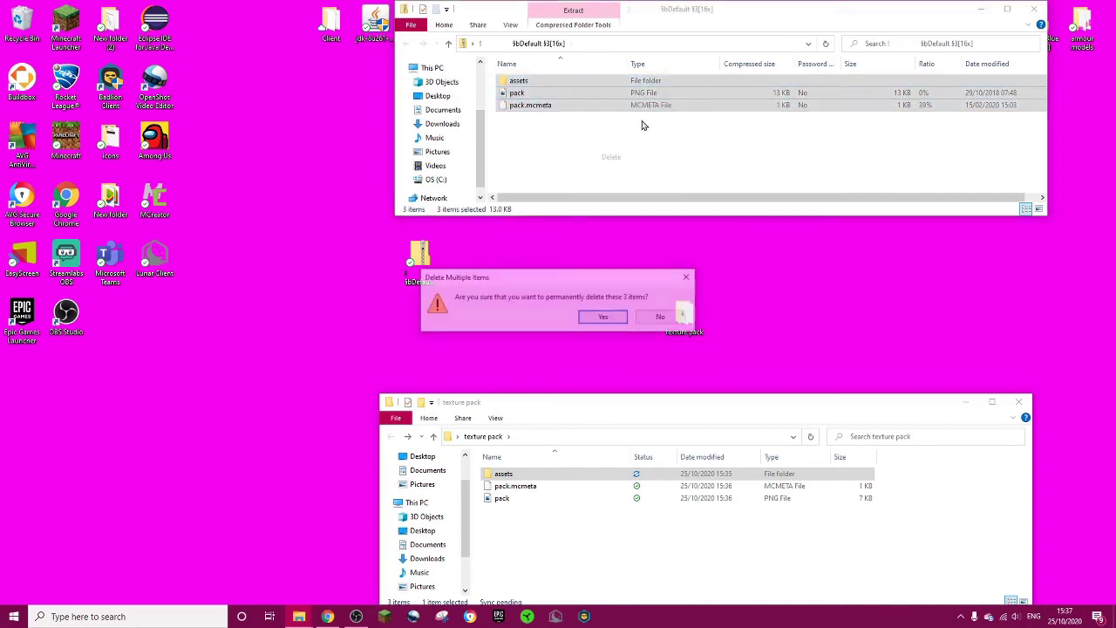
{"action": "left_click", "coordinate": [602, 319]}
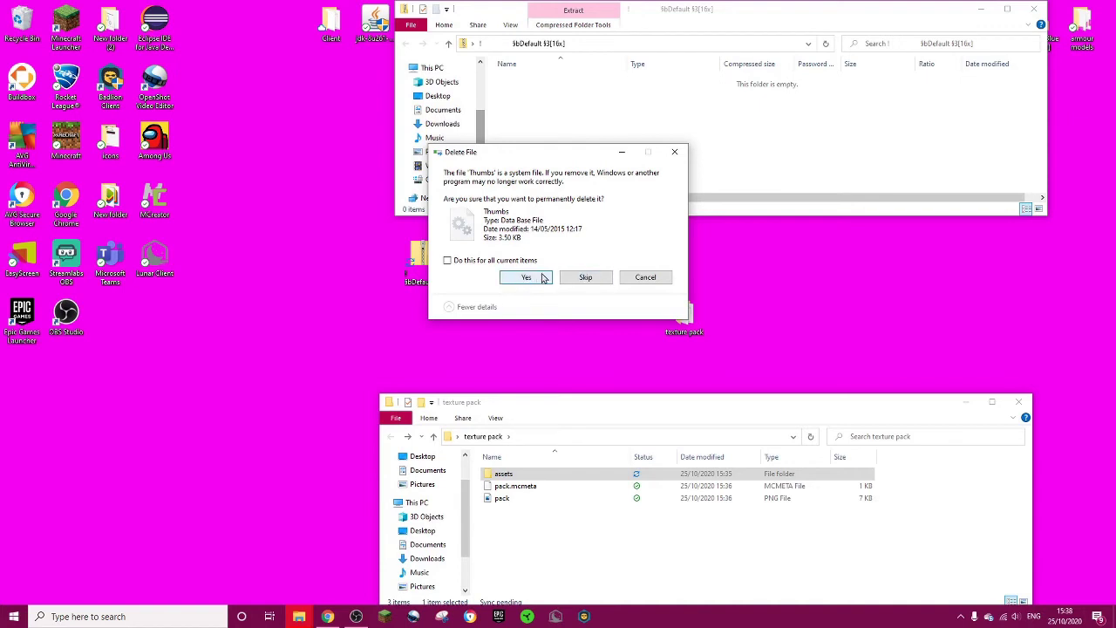
{"action": "left_click", "coordinate": [526, 278]}
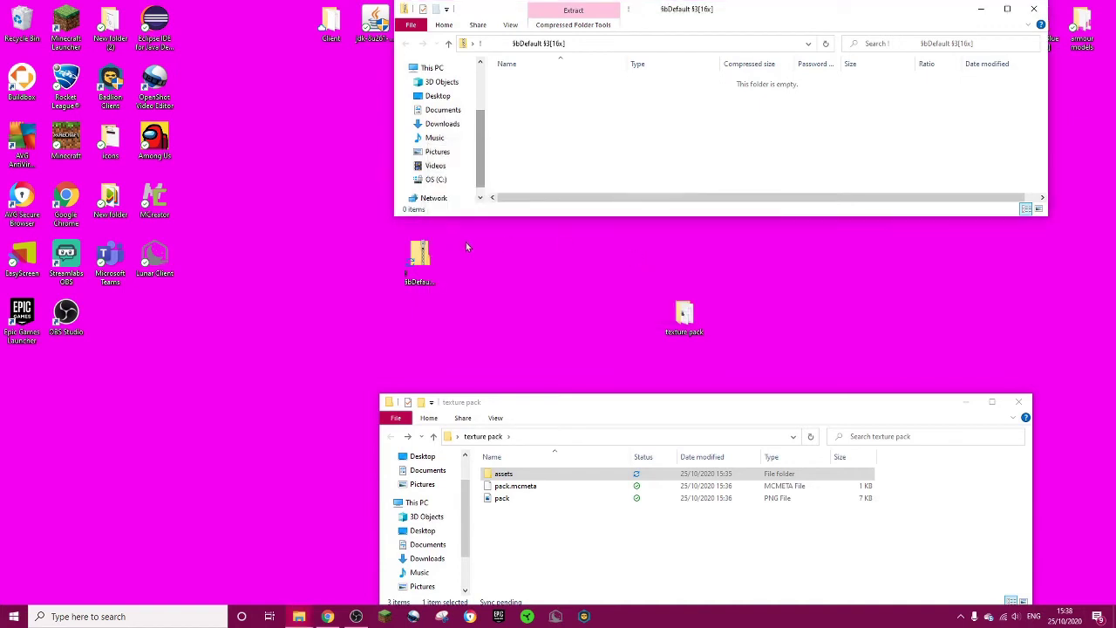
{"action": "left_click", "coordinate": [539, 517]}
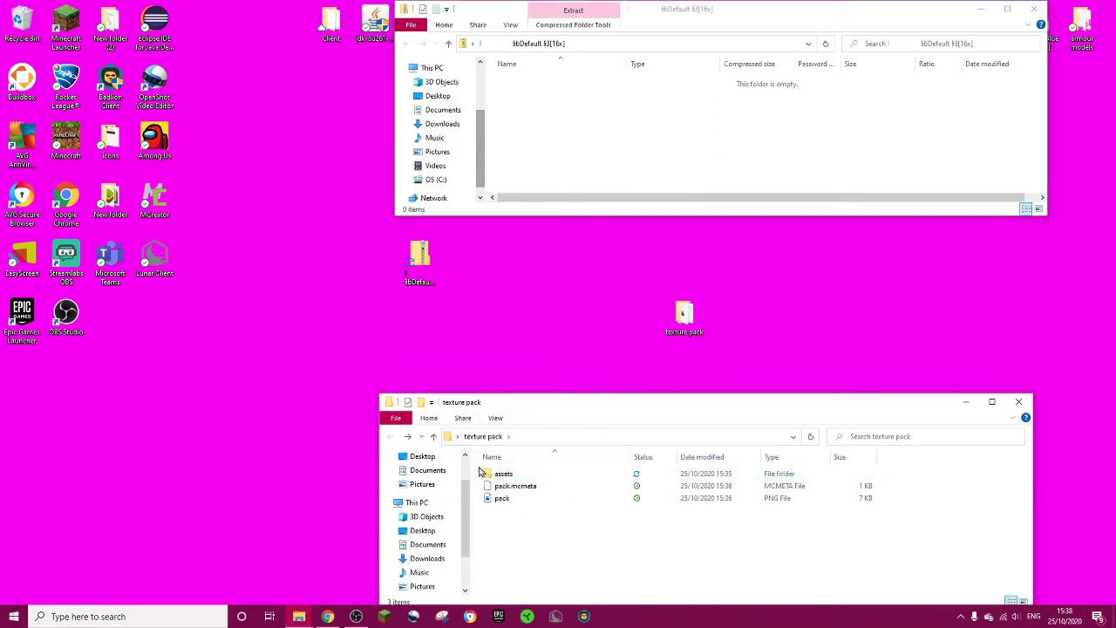
Step: Copy assets, pack and pack.mcmeta from texture pack into the 5bDefault zip, then close both windows
{"action": "left_click_drag", "start_coordinate": [481, 467], "coordinate": [557, 140]}
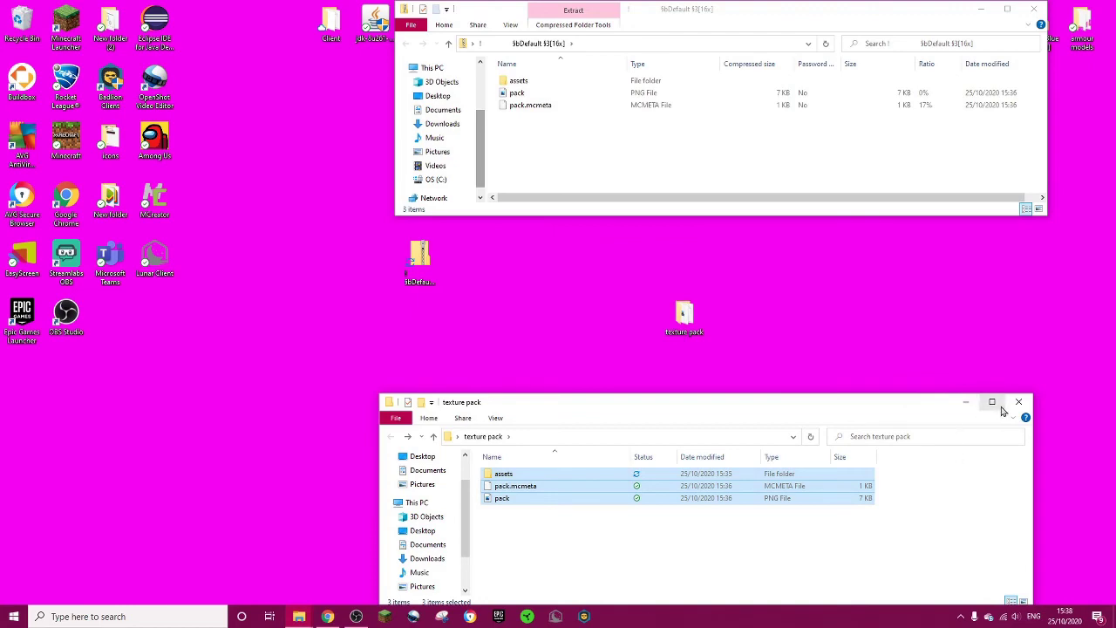
{"action": "left_click", "coordinate": [1027, 406]}
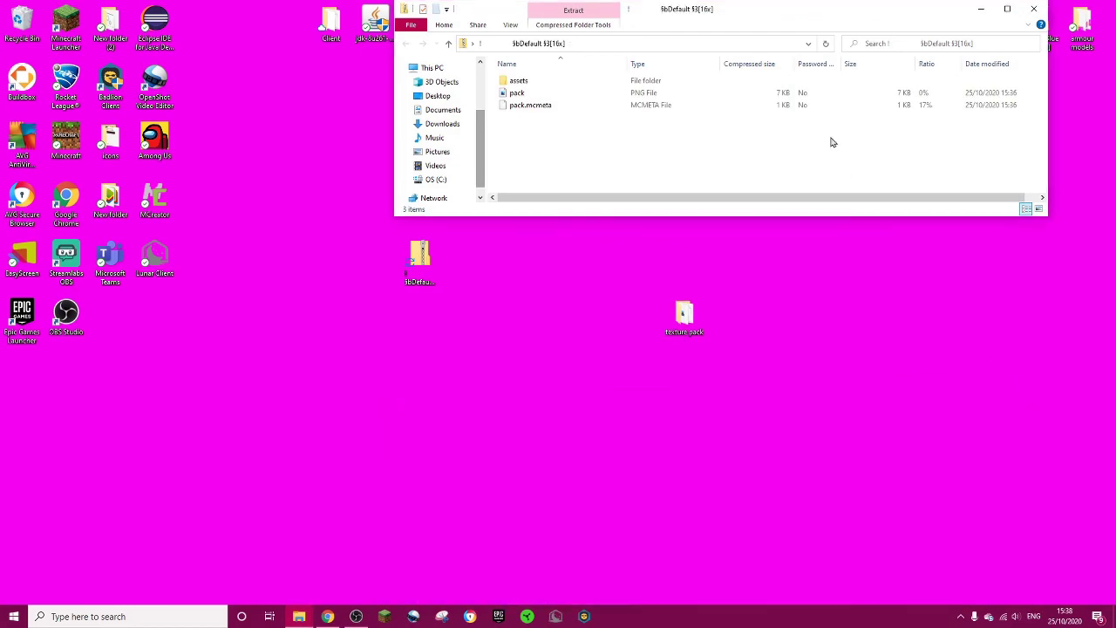
{"action": "left_click_drag", "start_coordinate": [814, 29], "coordinate": [851, 370]}
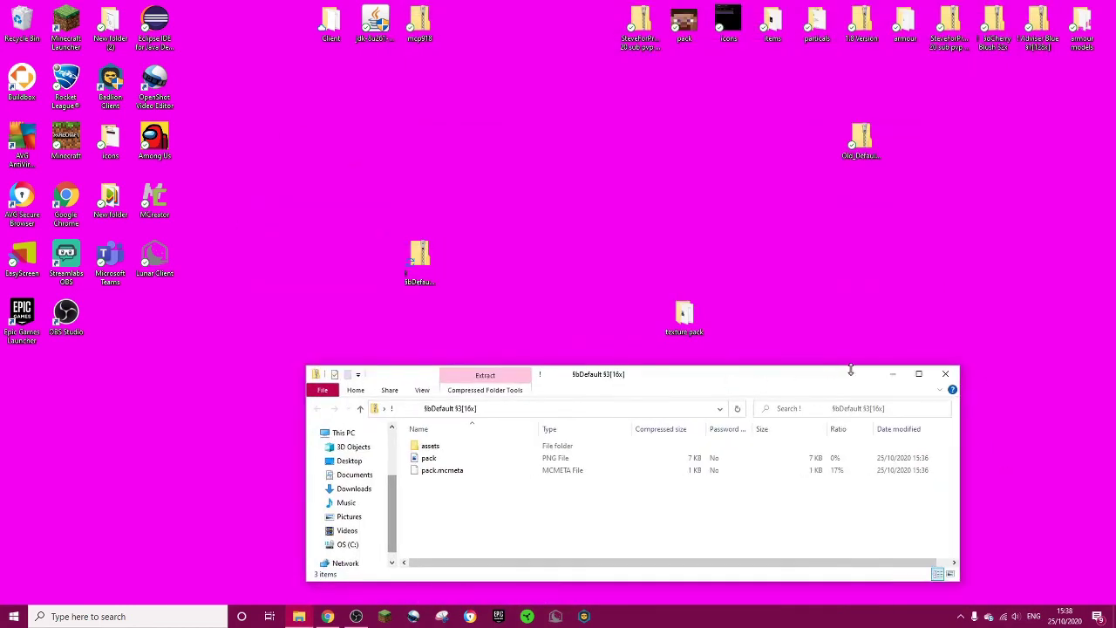
{"action": "left_click", "coordinate": [946, 373]}
{"action": "left_click_drag", "start_coordinate": [702, 321], "coordinate": [963, 203]}
Step: After checking the 5bDefault zip's contents, rename it to 'My 20 sub pack'
{"action": "double_click", "coordinate": [419, 257]}
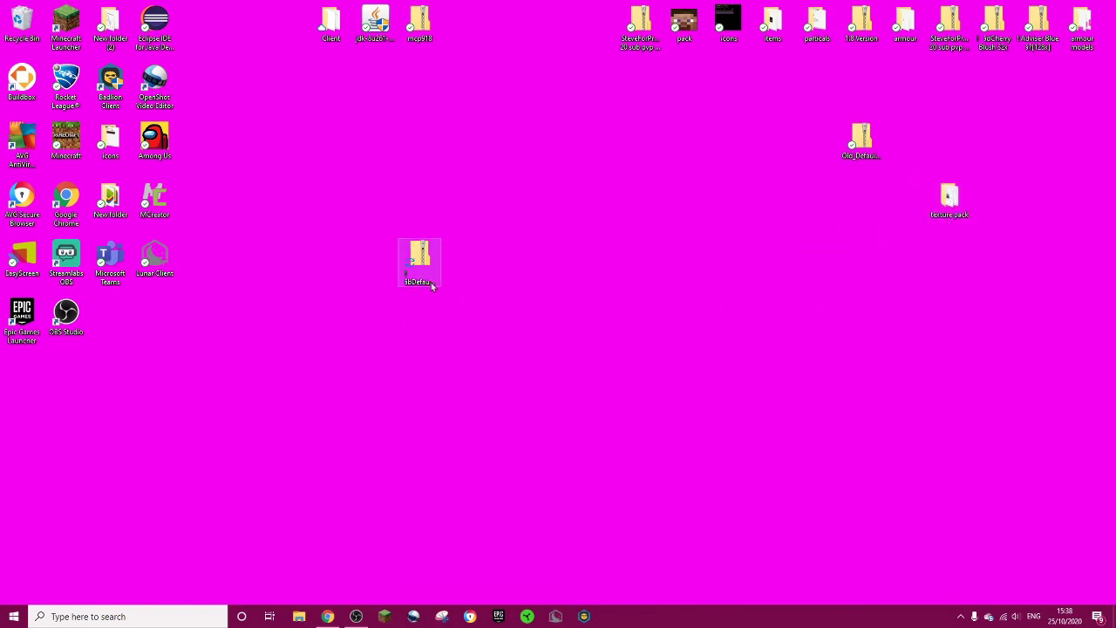
{"action": "left_click", "coordinate": [945, 374]}
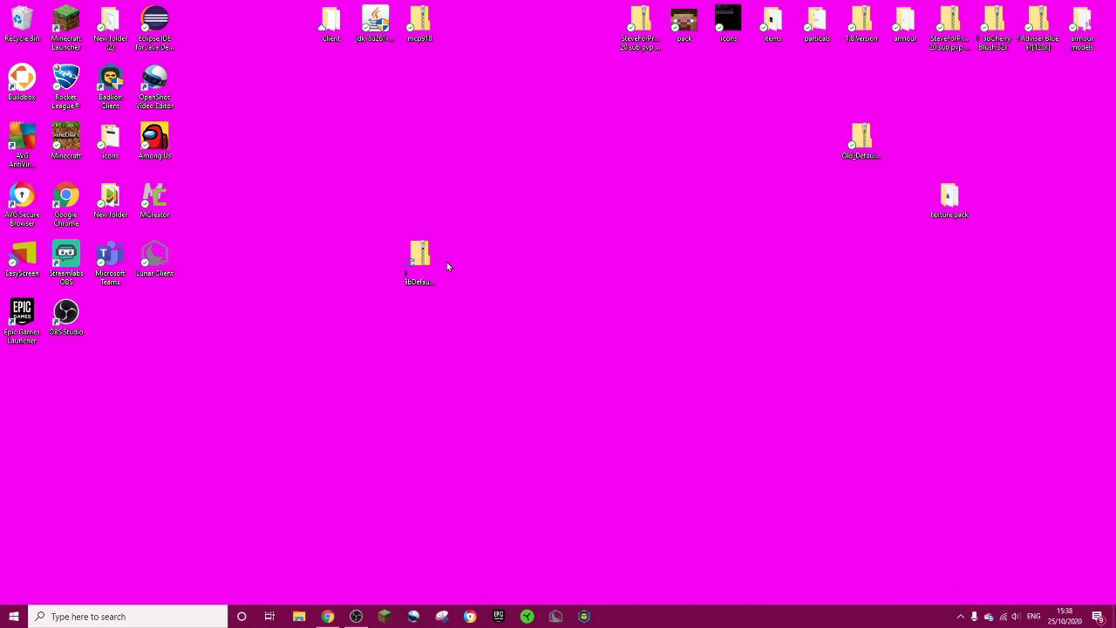
{"action": "left_click", "coordinate": [418, 260]}
{"action": "right_click", "coordinate": [422, 249]}
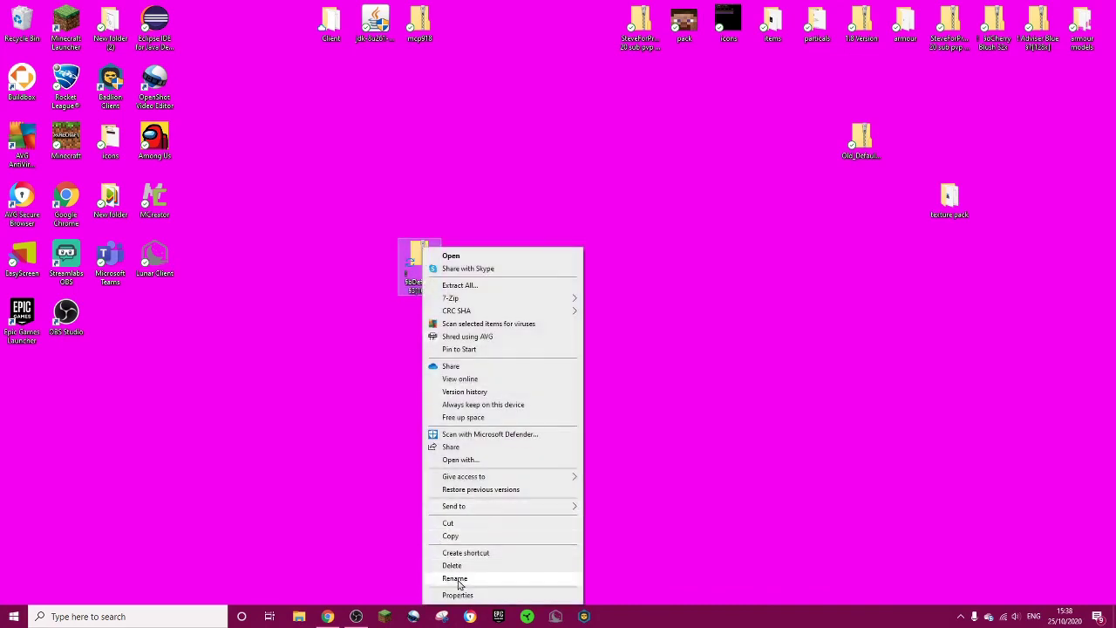
{"action": "left_click", "coordinate": [456, 579]}
{"action": "key", "text": "BackSpace"}
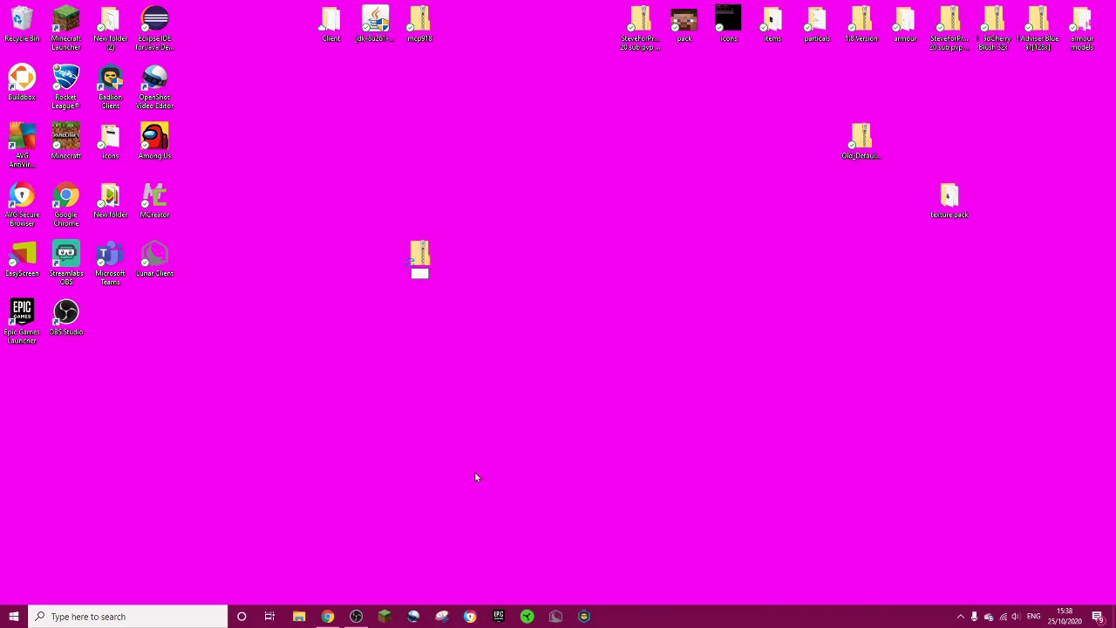
{"action": "type", "text": "My 20 sub"}
{"action": "type", "text": " pas"}
{"action": "type", "text": "co"}
{"action": "key", "text": "BackSpace"}
{"action": "key", "text": "BackSpace"}
{"action": "key", "text": "BackSpace"}
{"action": "type", "text": "ck"}
{"action": "left_click", "coordinate": [616, 381]}
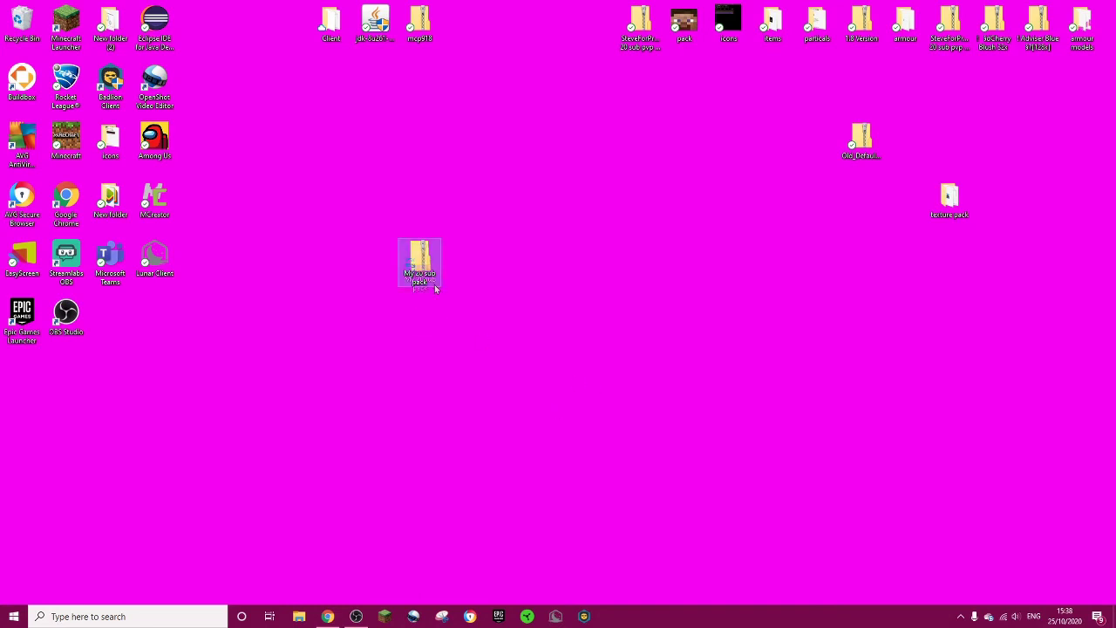
Step: Open My 20 sub pack, zoom in on pack.png in Photos, then close it
{"action": "left_click_drag", "start_coordinate": [420, 259], "coordinate": [450, 297]}
{"action": "double_click", "coordinate": [463, 319]}
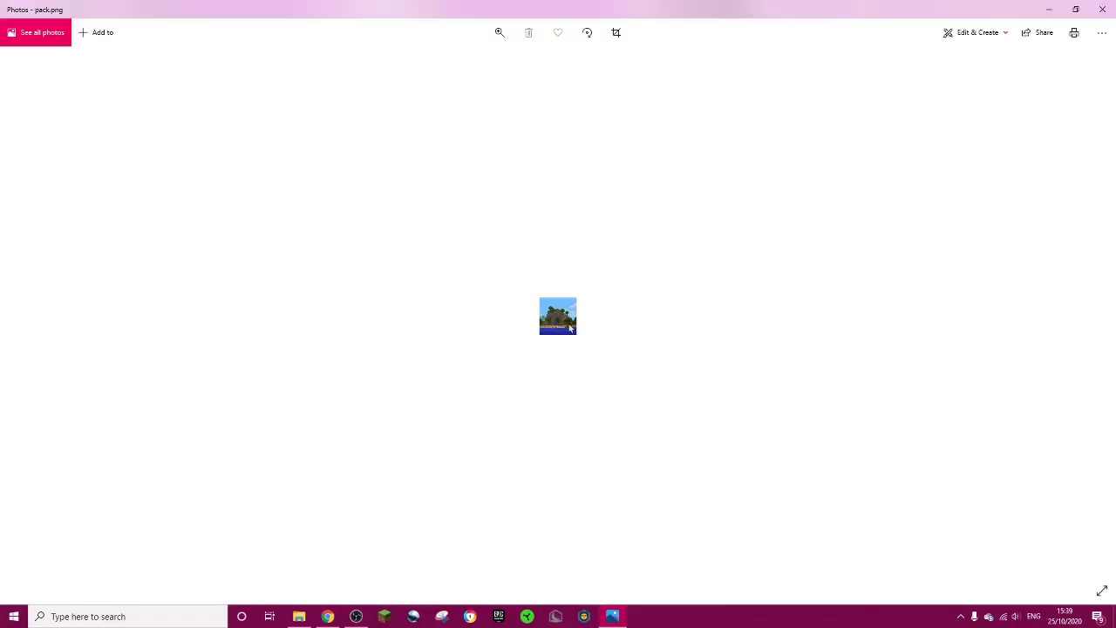
{"action": "scroll", "coordinate": [571, 328], "scroll_direction": "up", "scroll_amount": 5}
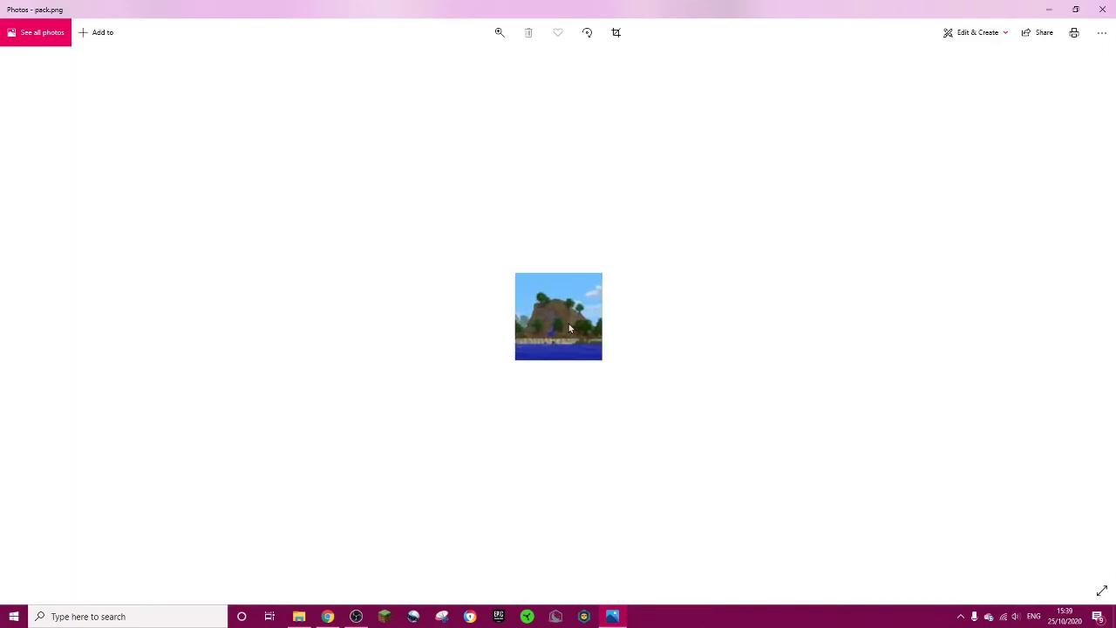
{"action": "scroll", "coordinate": [569, 328], "scroll_direction": "up", "scroll_amount": 4}
{"action": "scroll", "coordinate": [523, 341], "scroll_direction": "down", "scroll_amount": 2}
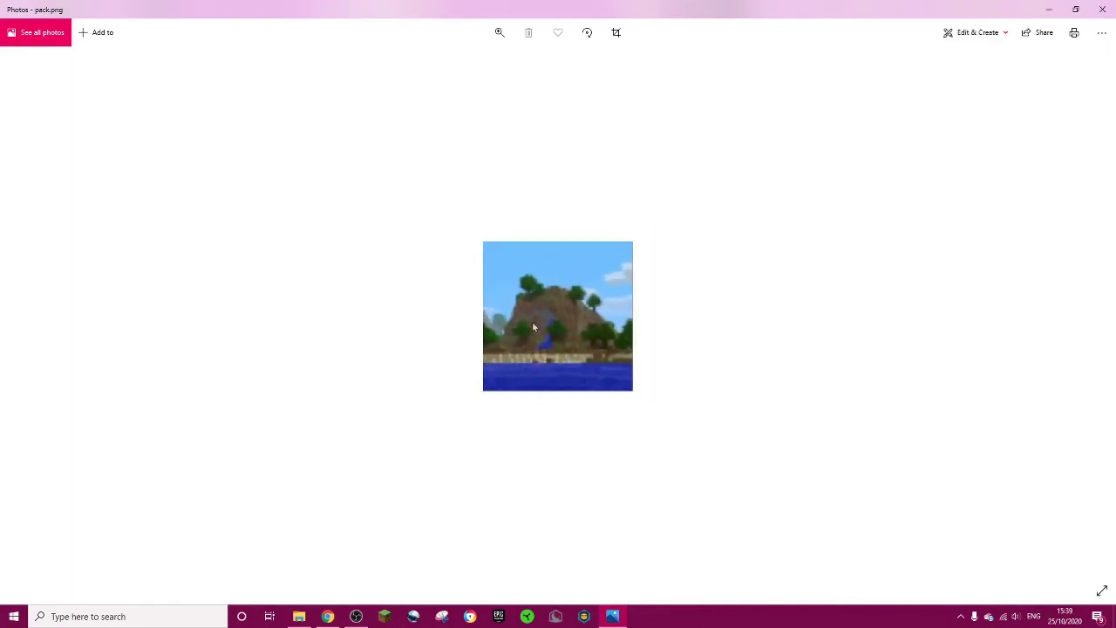
{"action": "left_click", "coordinate": [1102, 8]}
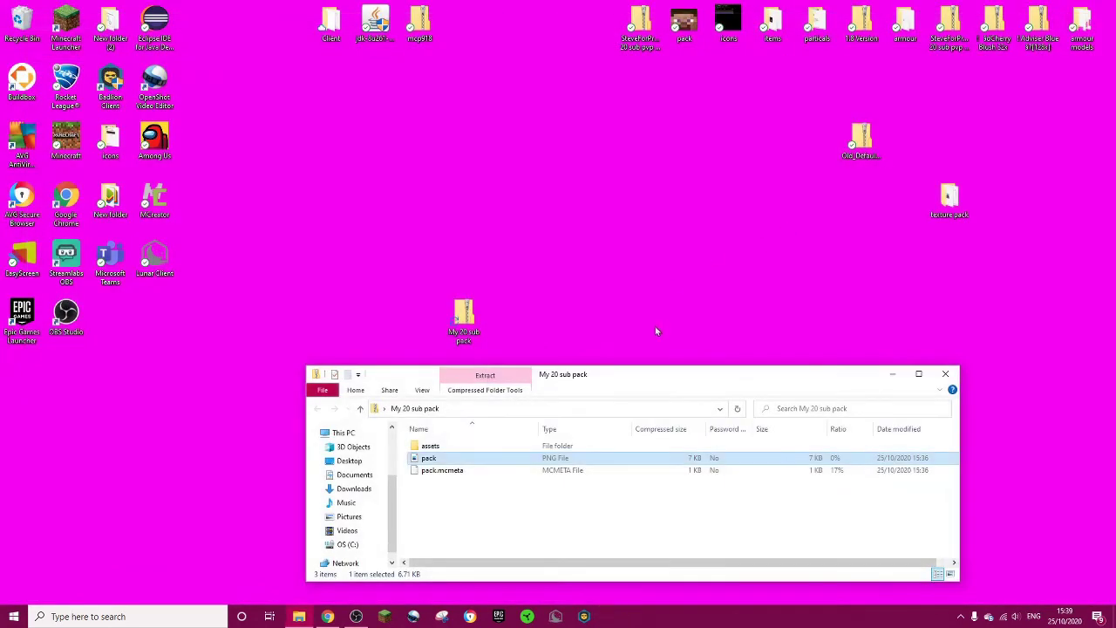
Step: Dismiss the pack image's context menus, move the archive window aside, and close it
{"action": "right_click", "coordinate": [421, 462]}
{"action": "left_click", "coordinate": [646, 494]}
{"action": "right_click", "coordinate": [422, 459]}
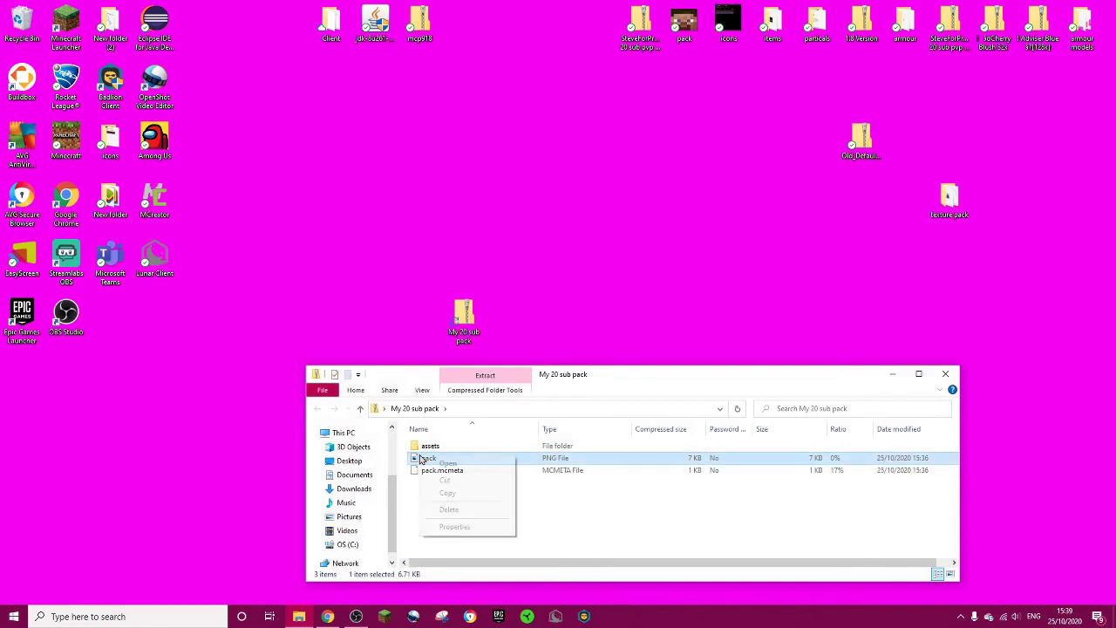
{"action": "left_click", "coordinate": [535, 496]}
{"action": "left_click", "coordinate": [537, 499]}
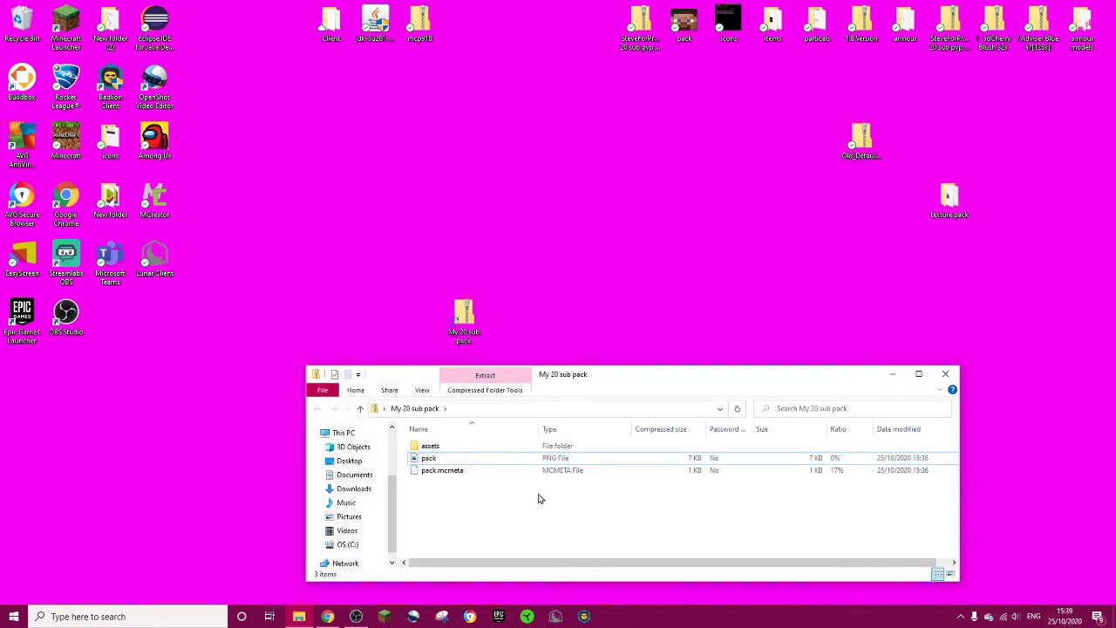
{"action": "left_click_drag", "start_coordinate": [685, 376], "coordinate": [778, 416]}
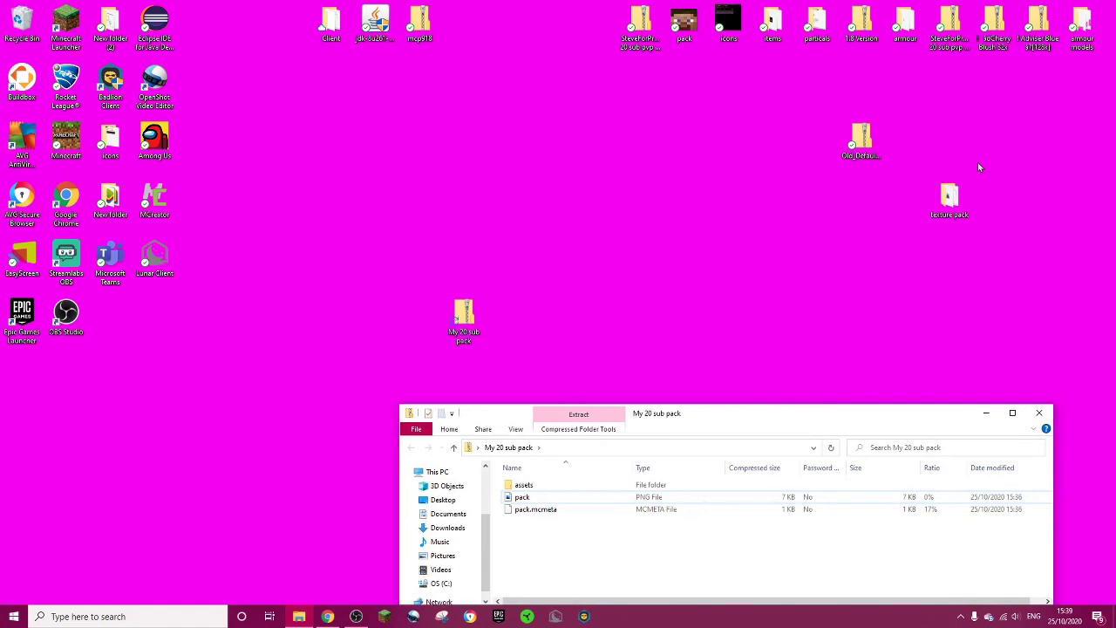
{"action": "right_click", "coordinate": [521, 498]}
{"action": "left_click", "coordinate": [670, 488]}
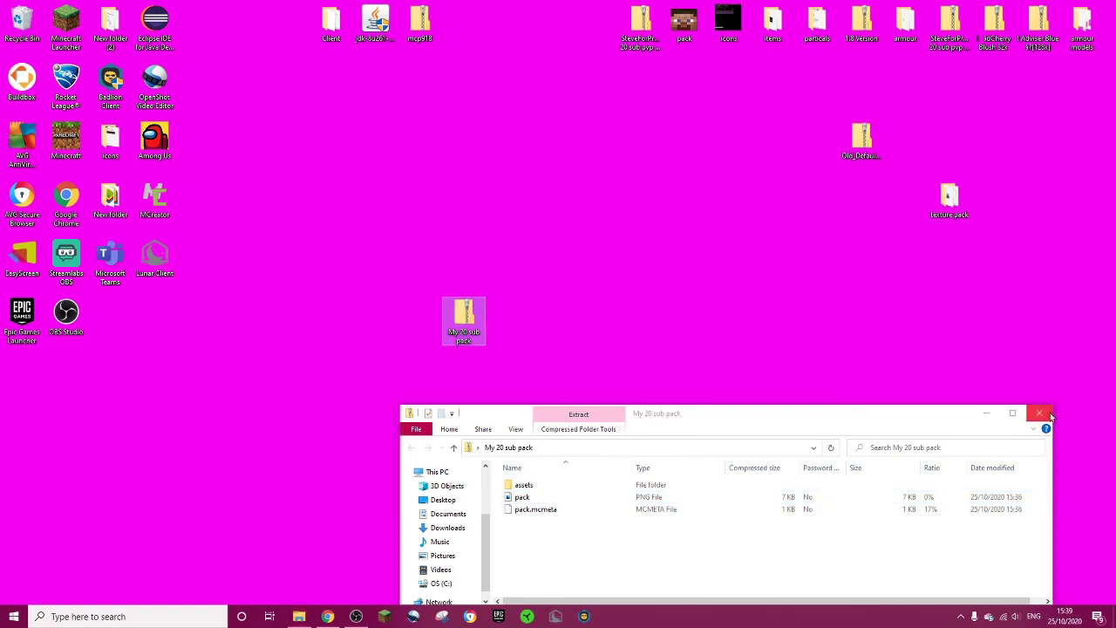
{"action": "left_click", "coordinate": [1038, 412]}
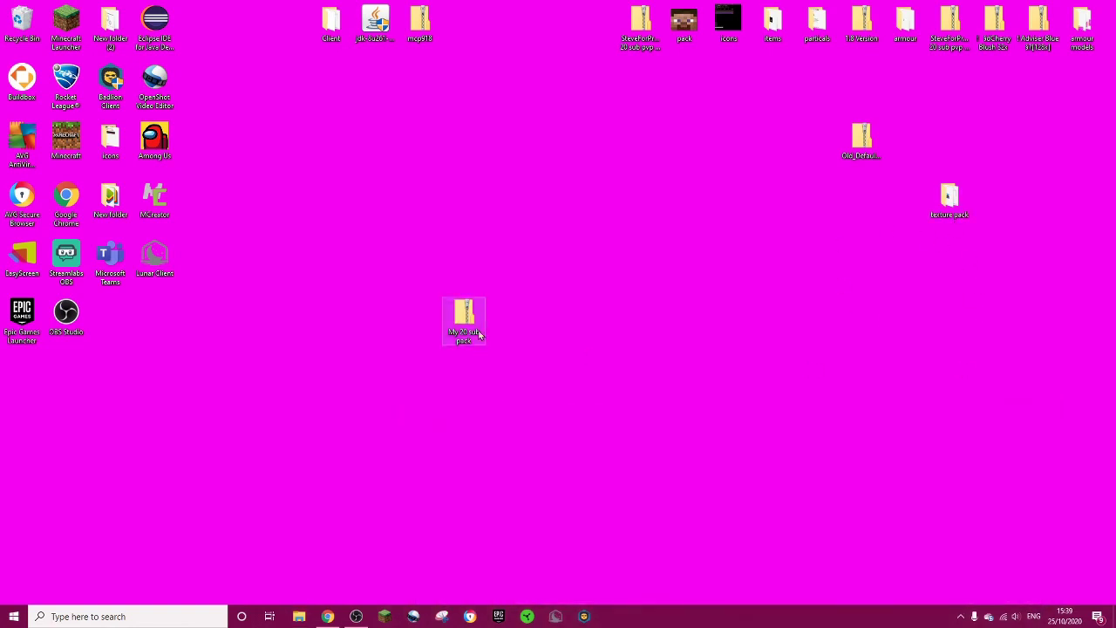
Step: Drag the My 20 sub pack zip and the Among Us shortcut side by side near the desktop centre
{"action": "left_click_drag", "start_coordinate": [478, 336], "coordinate": [490, 316]}
{"action": "left_click_drag", "start_coordinate": [593, 329], "coordinate": [530, 318]}
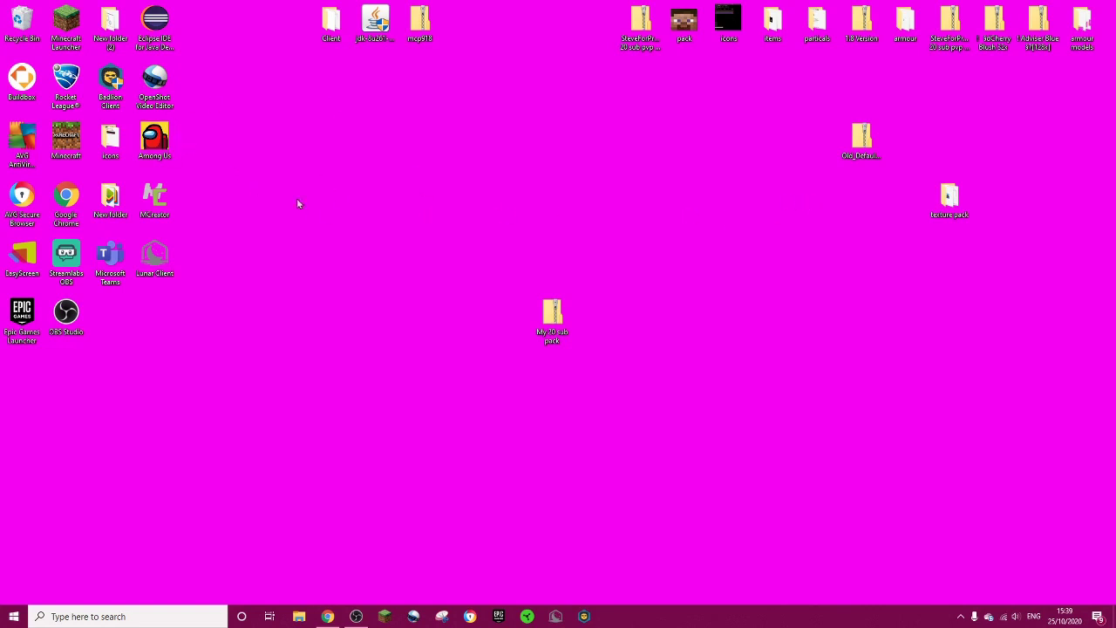
{"action": "left_click_drag", "start_coordinate": [157, 144], "coordinate": [562, 195]}
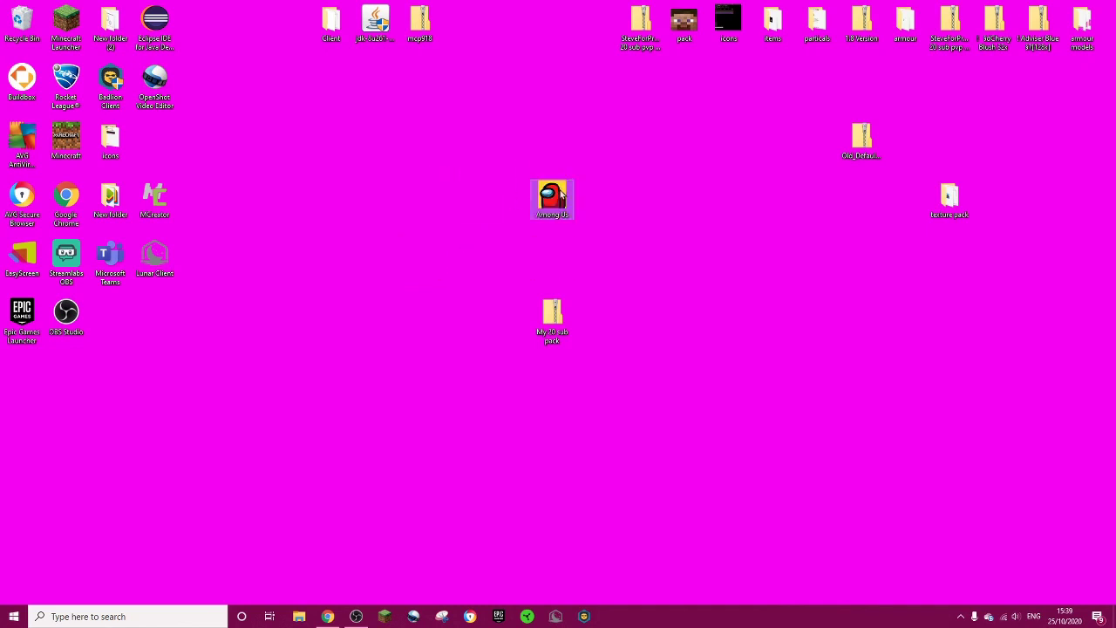
{"action": "left_click", "coordinate": [796, 349]}
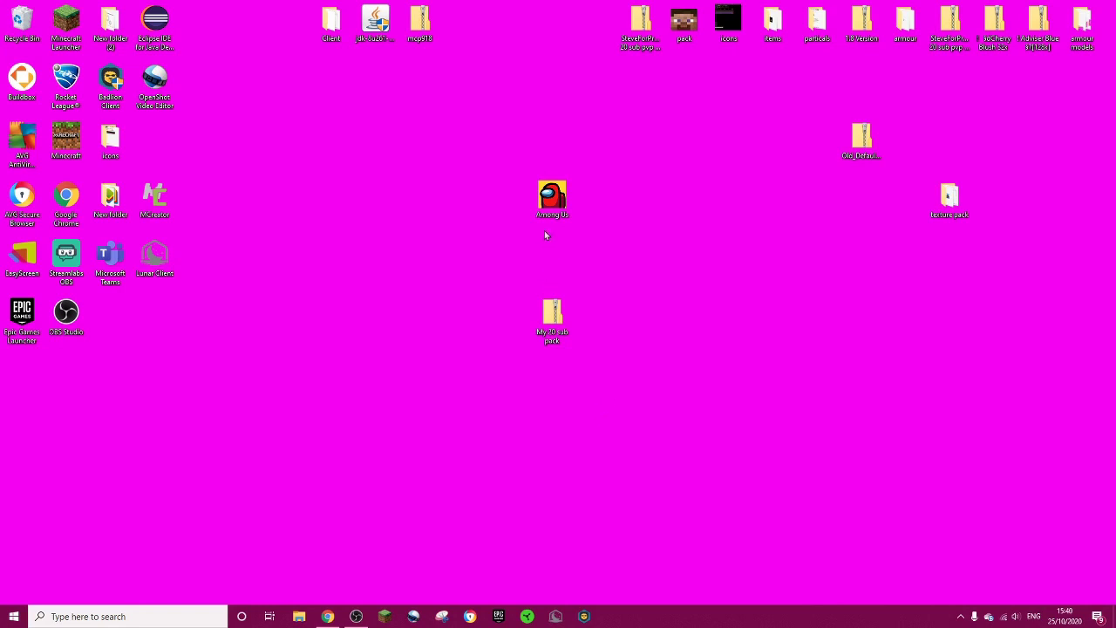
{"action": "left_click_drag", "start_coordinate": [549, 207], "coordinate": [524, 227]}
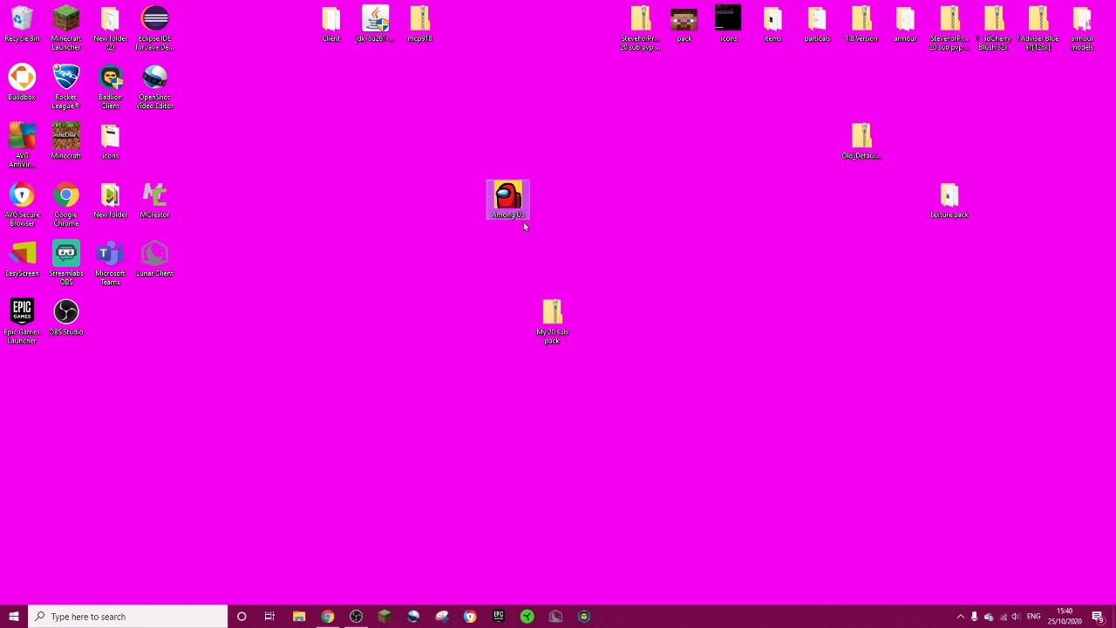